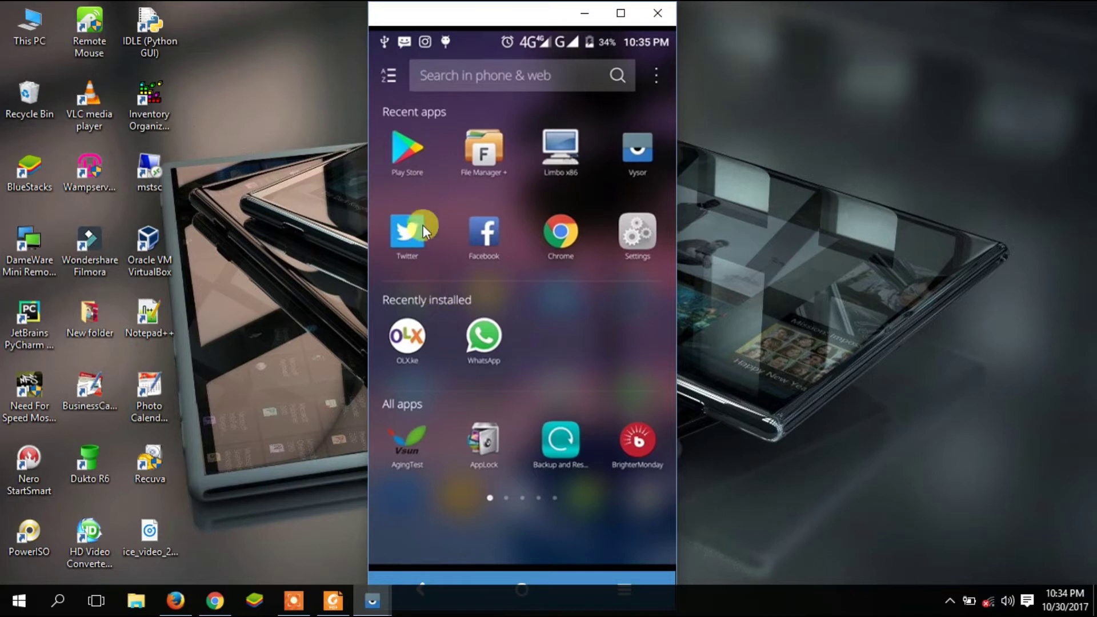
Step: Launch Limbo PC Emulator QEMU ARM x86 from its Play Store page, then return to the home screen
{"action": "left_click", "coordinate": [410, 159]}
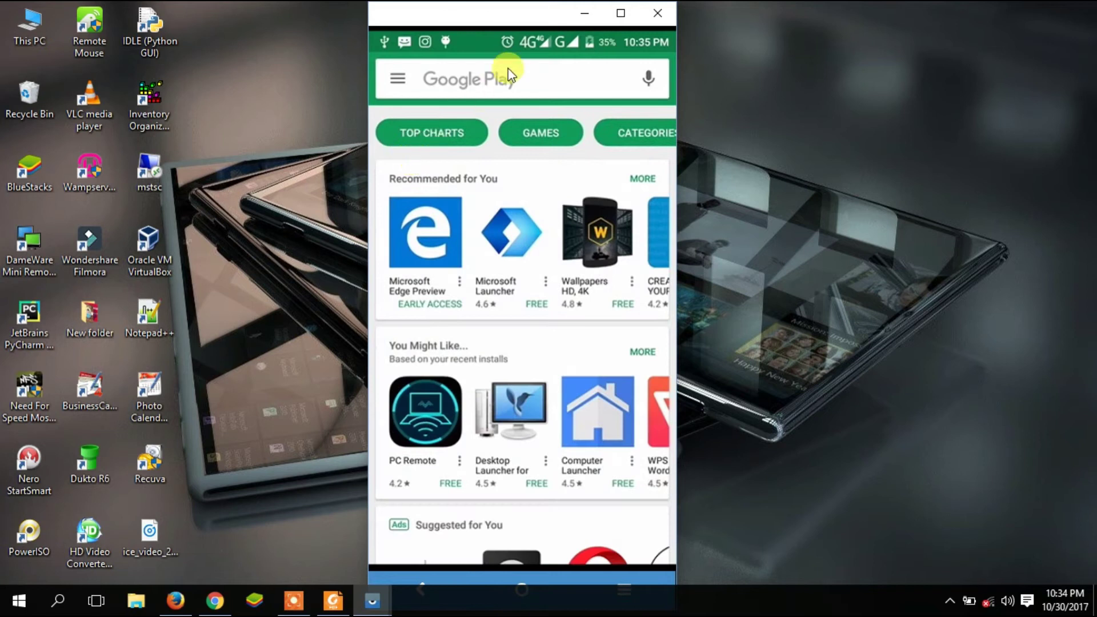
{"action": "left_click", "coordinate": [501, 84]}
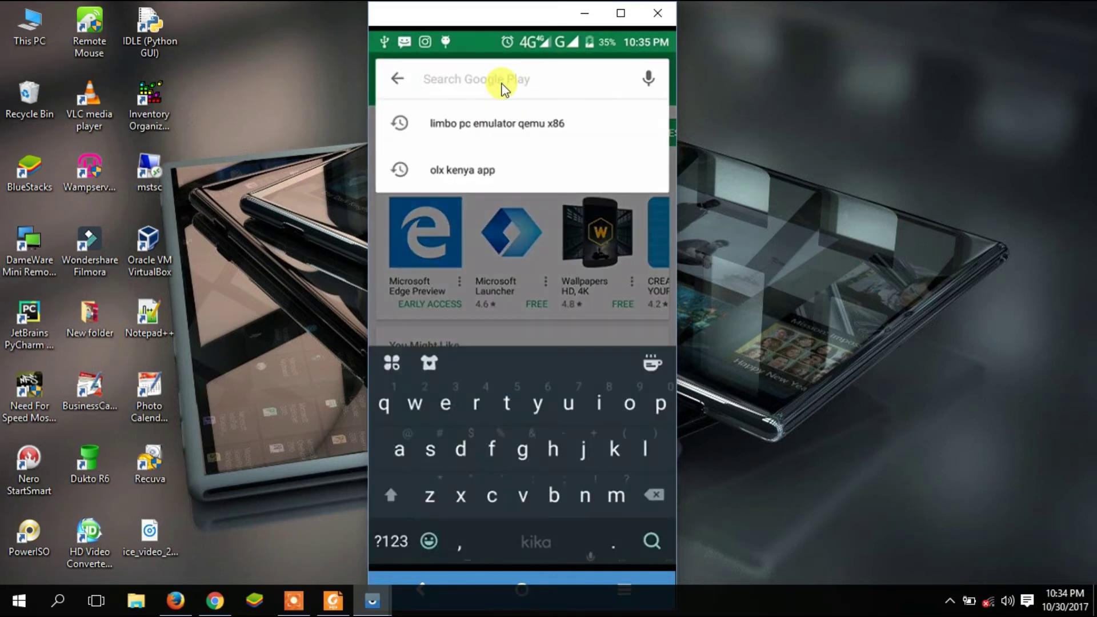
{"action": "left_click", "coordinate": [501, 131]}
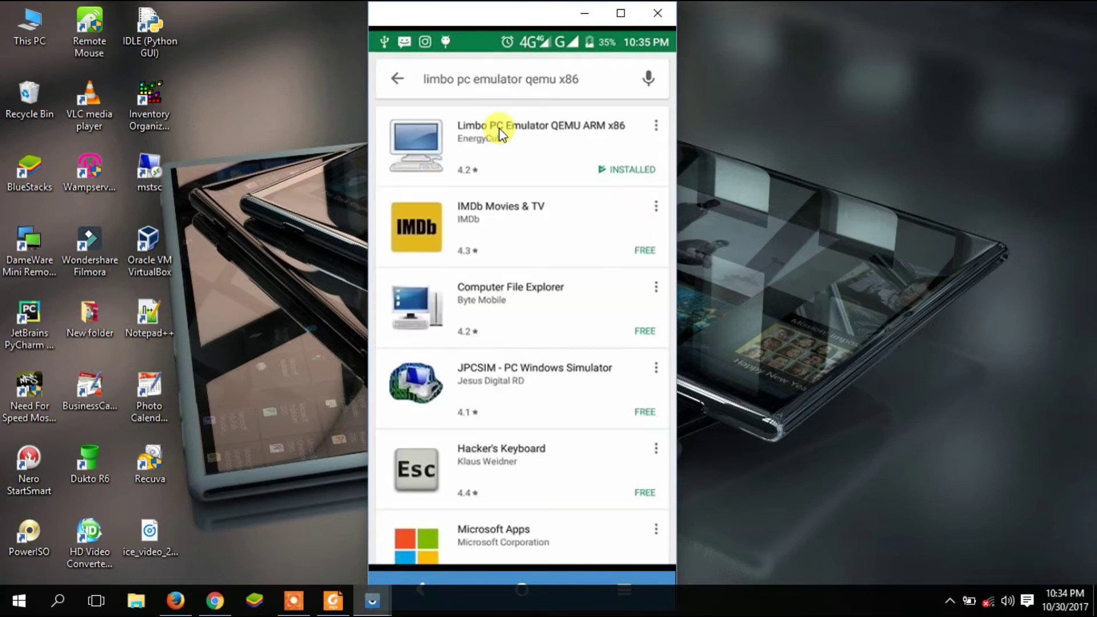
{"action": "left_click", "coordinate": [496, 119]}
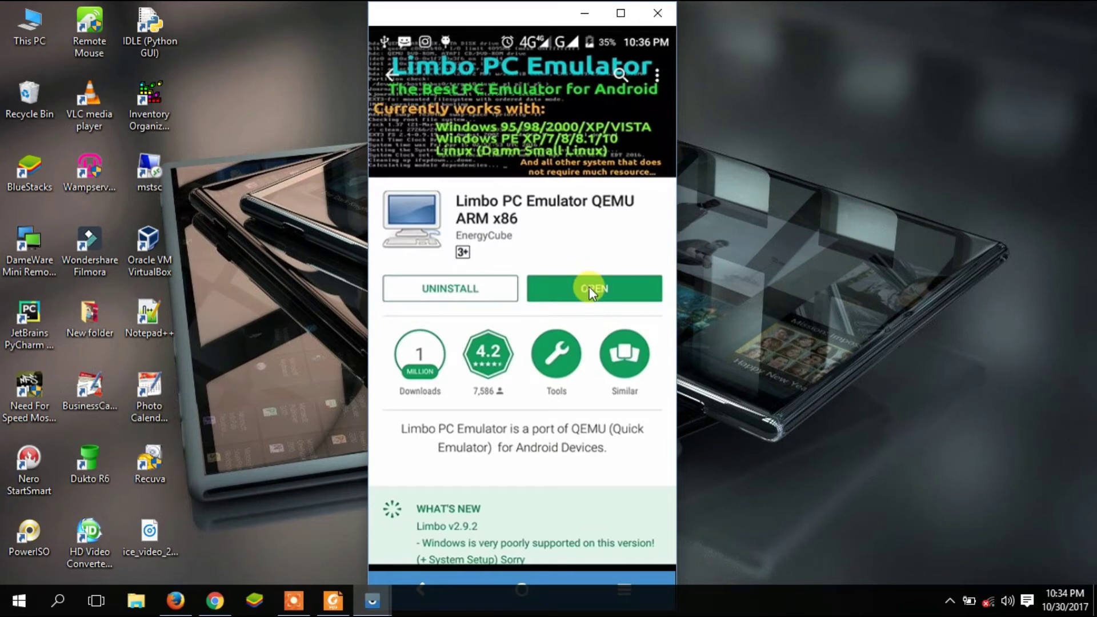
{"action": "left_click", "coordinate": [589, 290]}
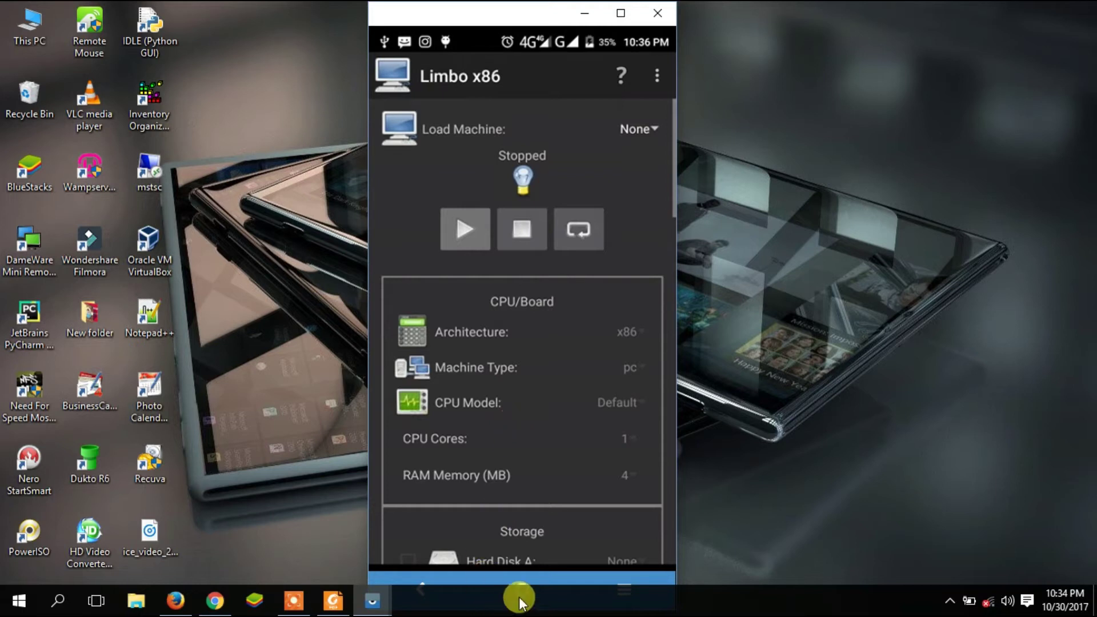
{"action": "left_click", "coordinate": [523, 587]}
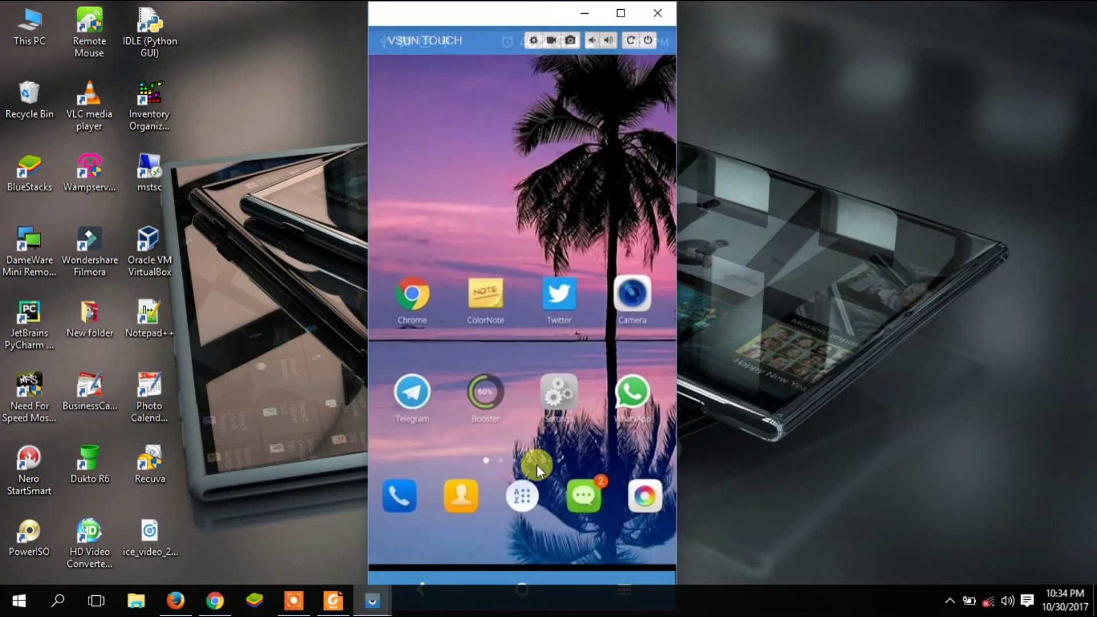
Step: Launch File Manager + from the app list and open Main storage
{"action": "left_click", "coordinate": [524, 499]}
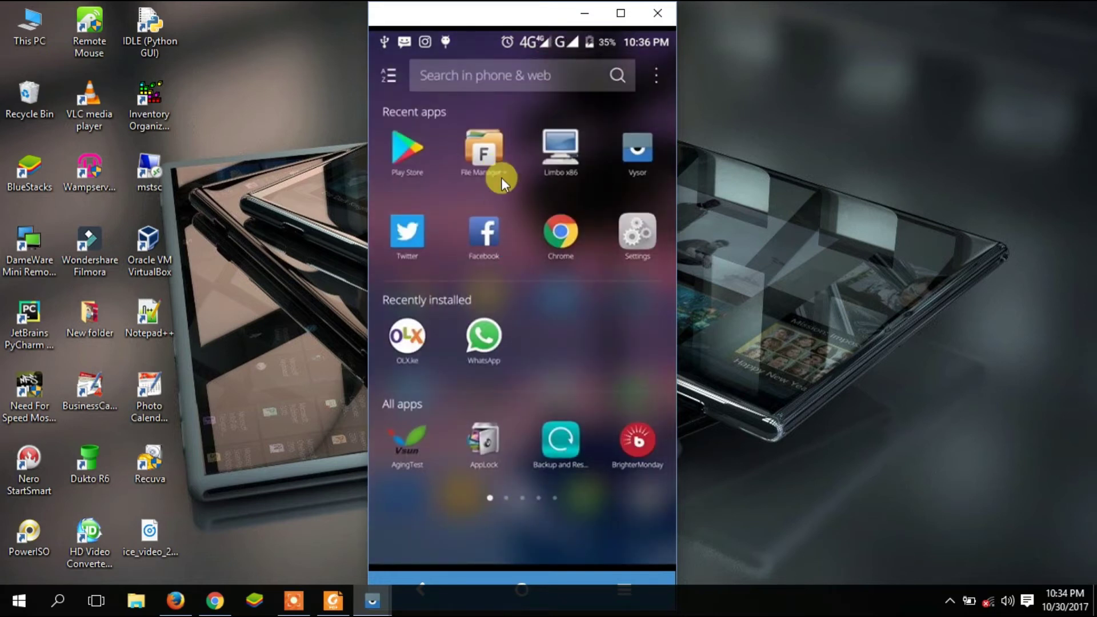
{"action": "left_click", "coordinate": [496, 163]}
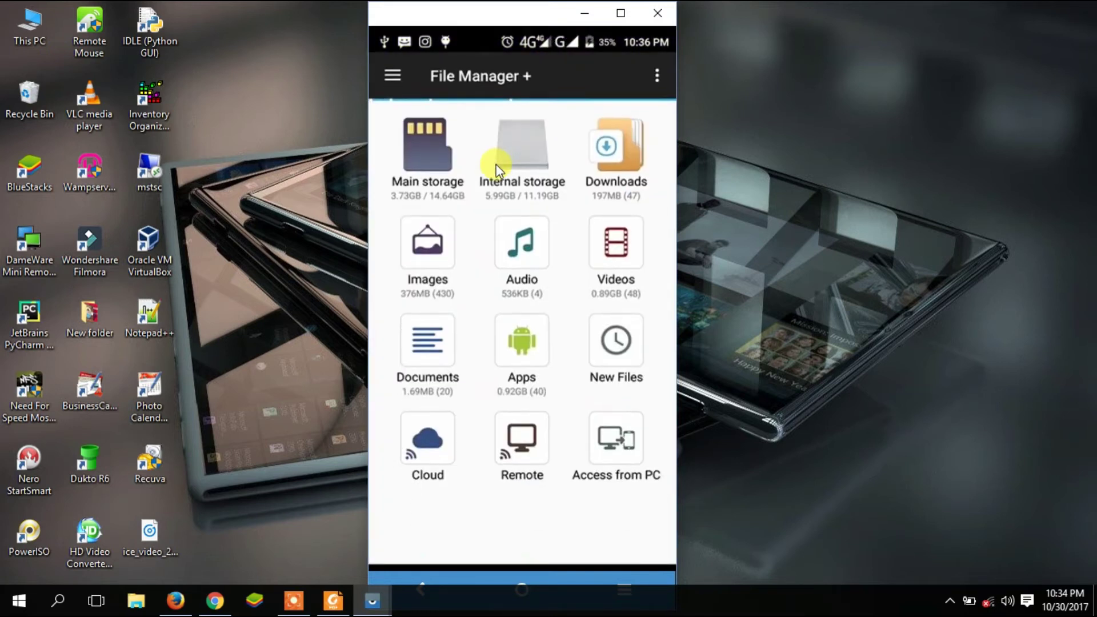
{"action": "left_click", "coordinate": [447, 157]}
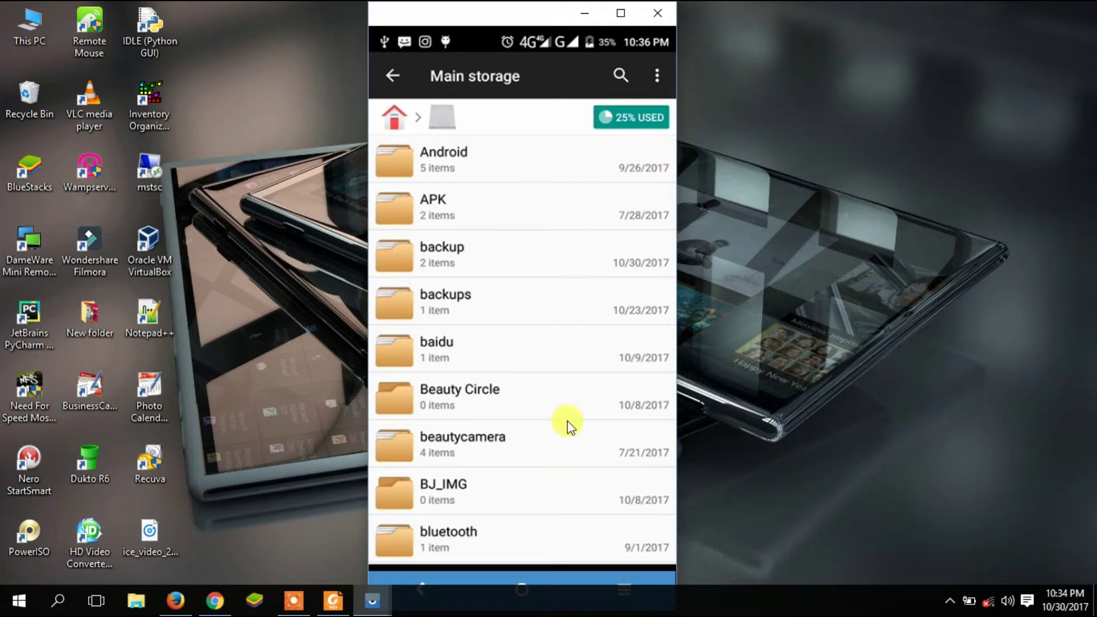
Step: Scroll Main storage to the bottom to reveal the 352MB XP.IMG file, leaving nothing selected
{"action": "scroll", "coordinate": [569, 425], "scroll_direction": "down", "scroll_amount": 10}
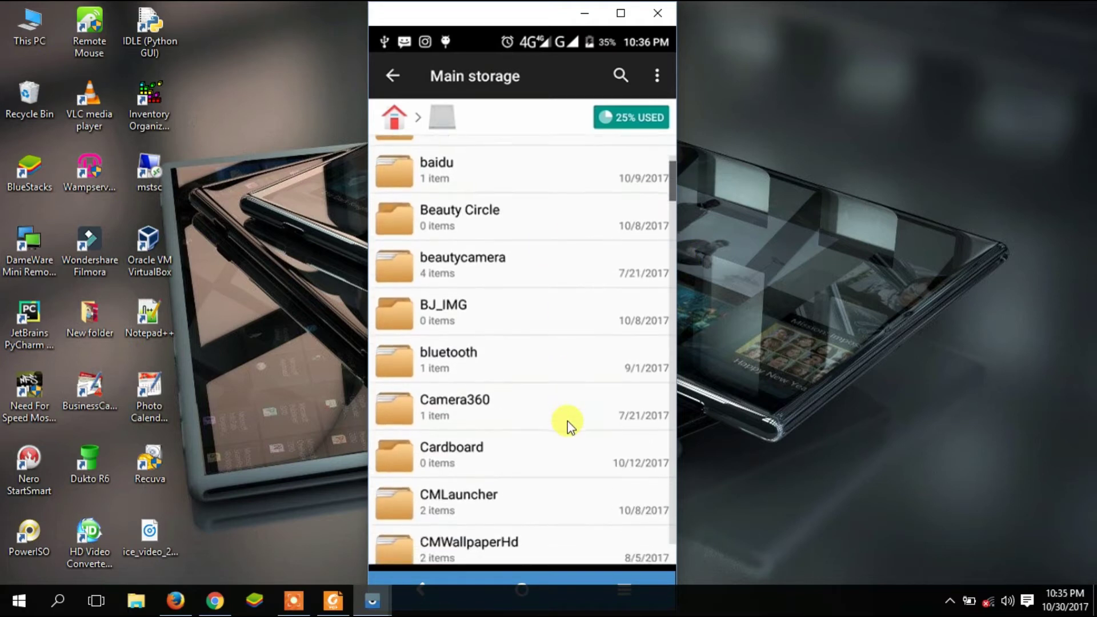
{"action": "scroll", "coordinate": [568, 426], "scroll_direction": "down", "scroll_amount": 15}
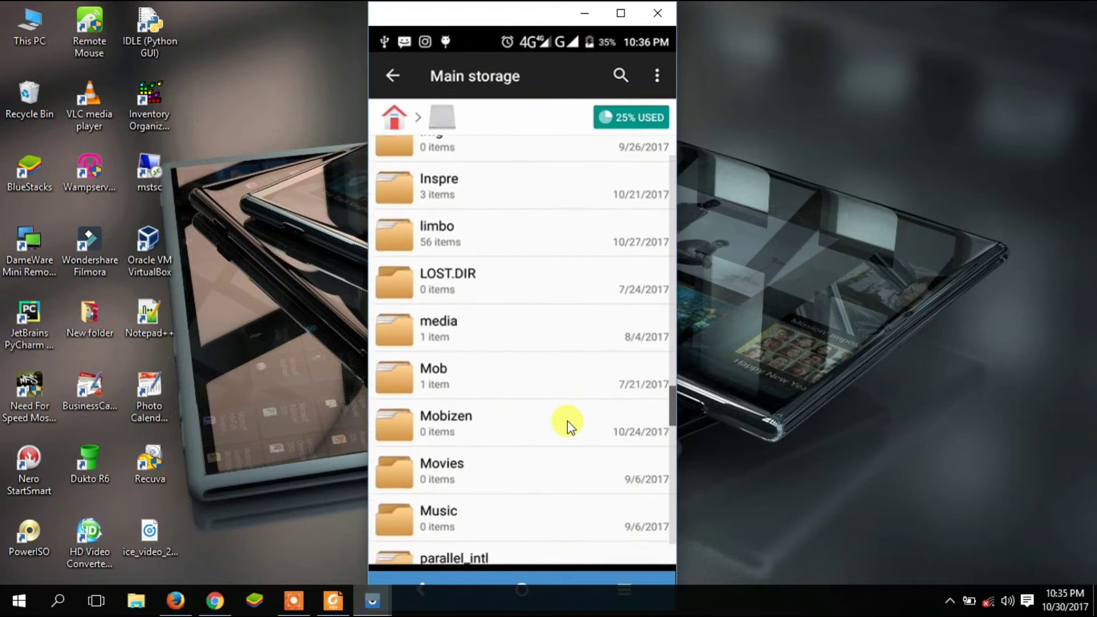
{"action": "scroll", "coordinate": [568, 425], "scroll_direction": "down", "scroll_amount": 5}
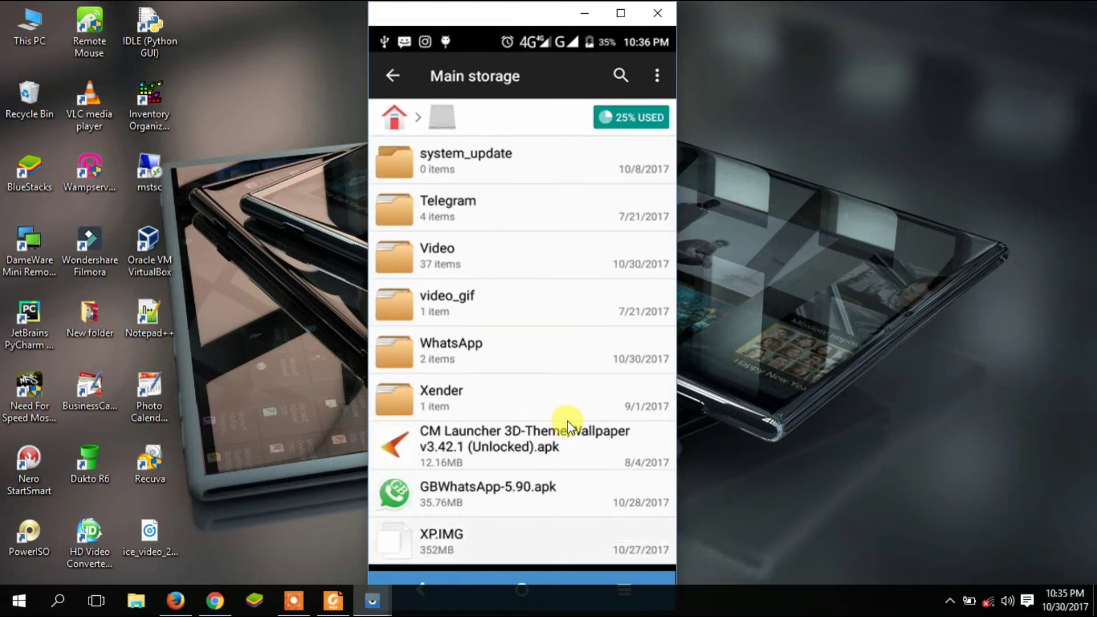
{"action": "left_click", "coordinate": [568, 426]}
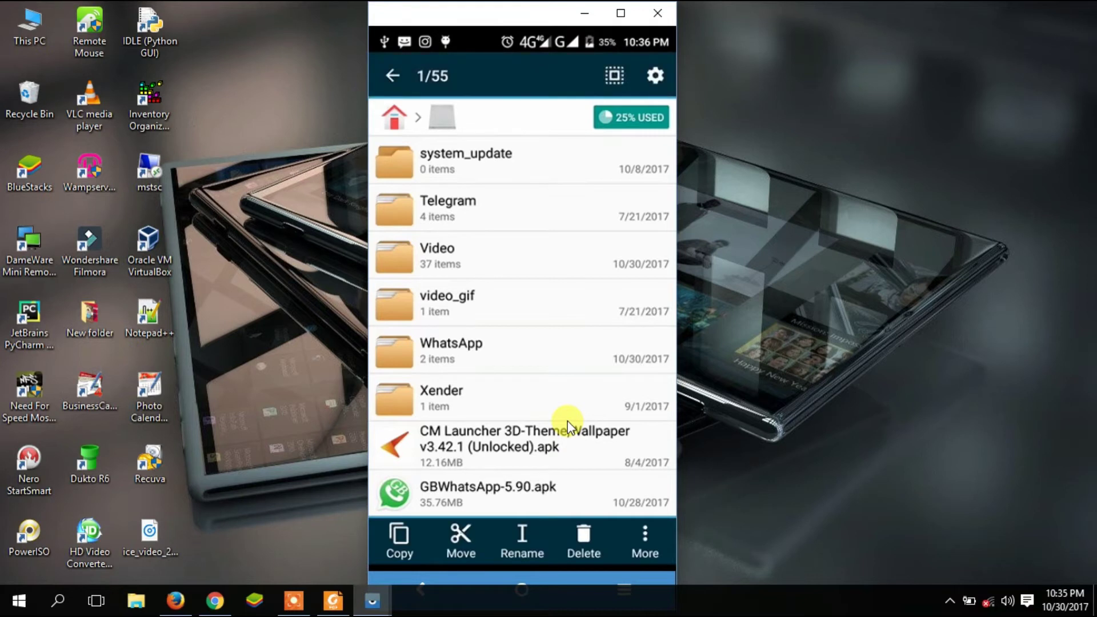
{"action": "left_click", "coordinate": [569, 426]}
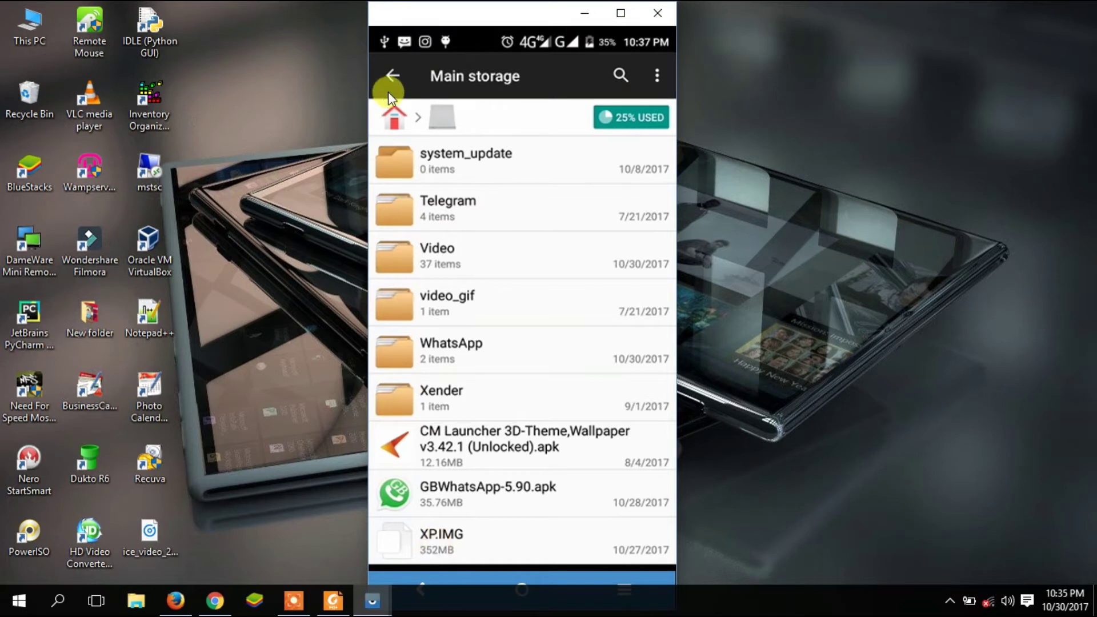
Step: Go to the home screen and launch Limbo x86 from the app drawer's recent apps
{"action": "left_click", "coordinate": [529, 579]}
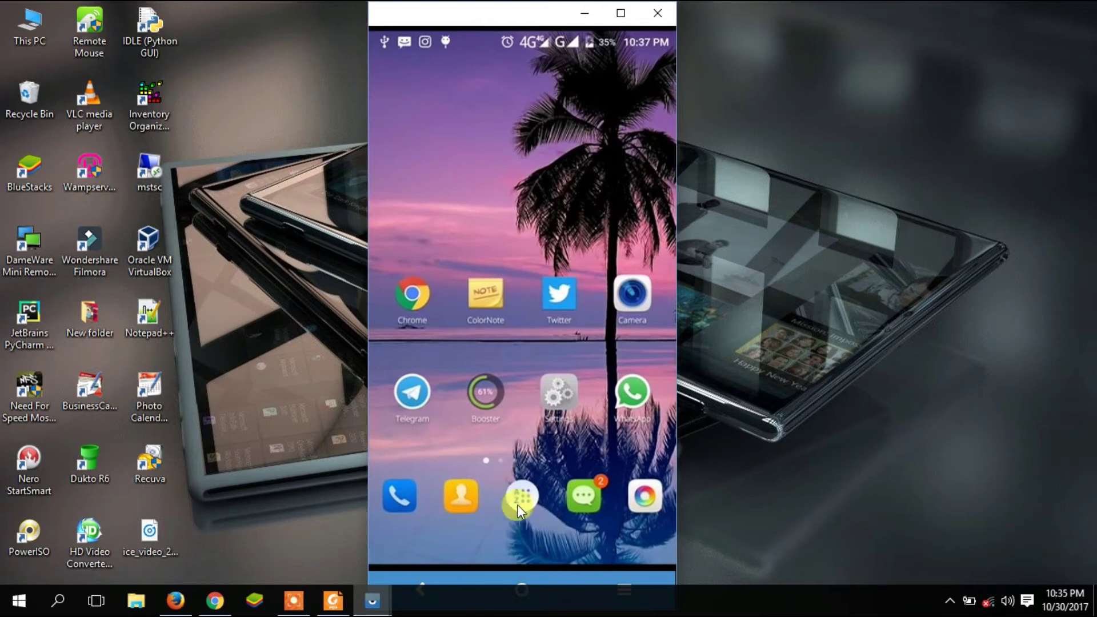
{"action": "left_click_drag", "start_coordinate": [523, 496], "coordinate": [523, 475]}
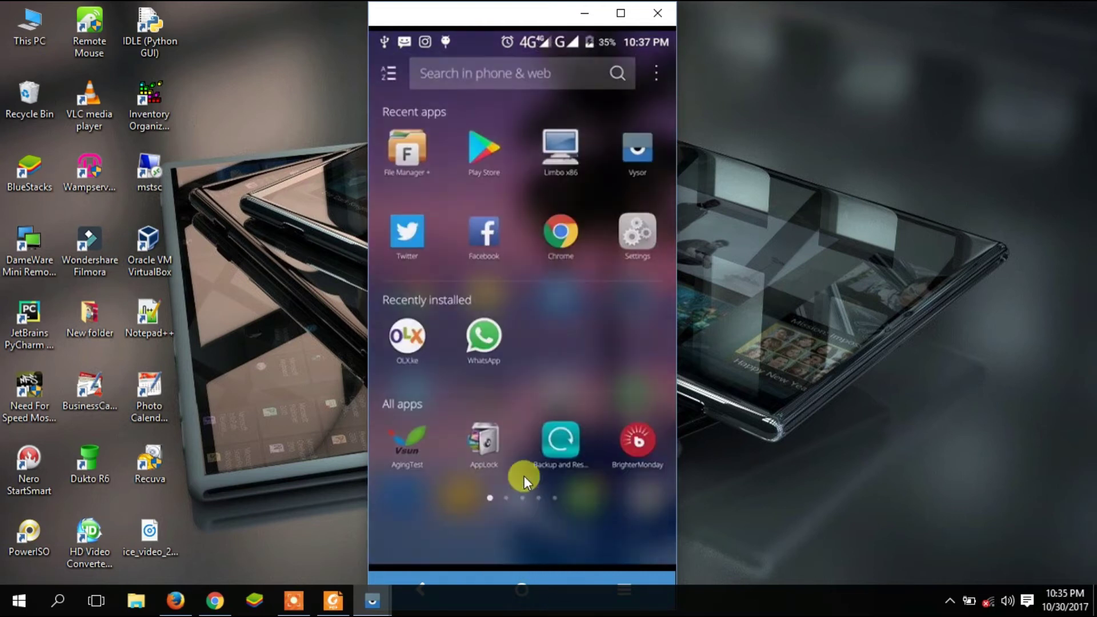
{"action": "left_click", "coordinate": [560, 165]}
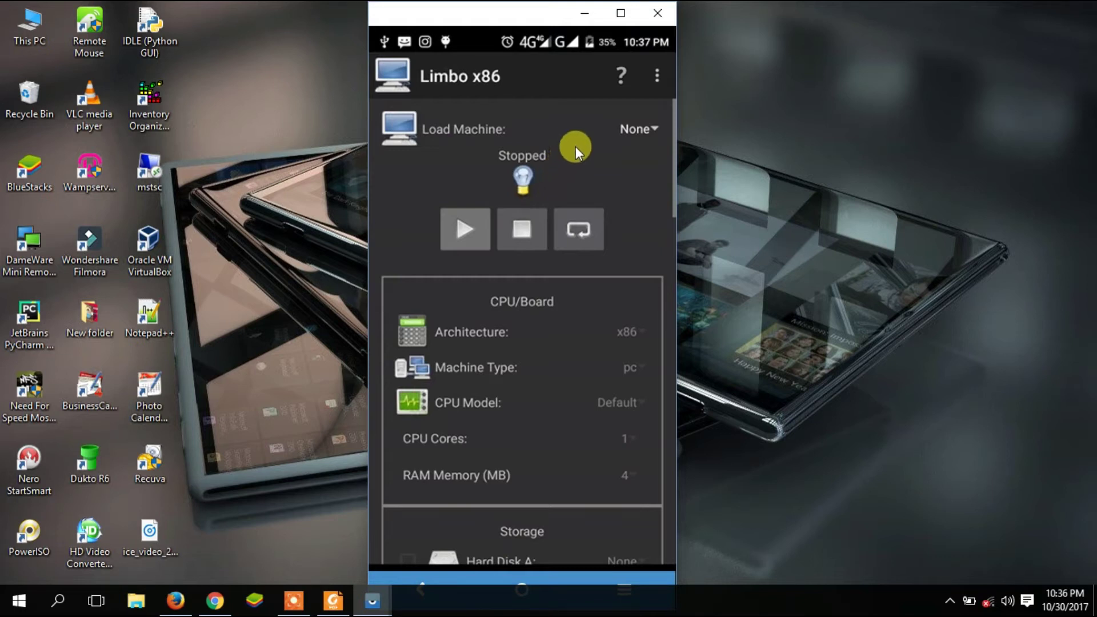
Step: Create a new machine from Load Machine > New, named XP
{"action": "left_click", "coordinate": [635, 126]}
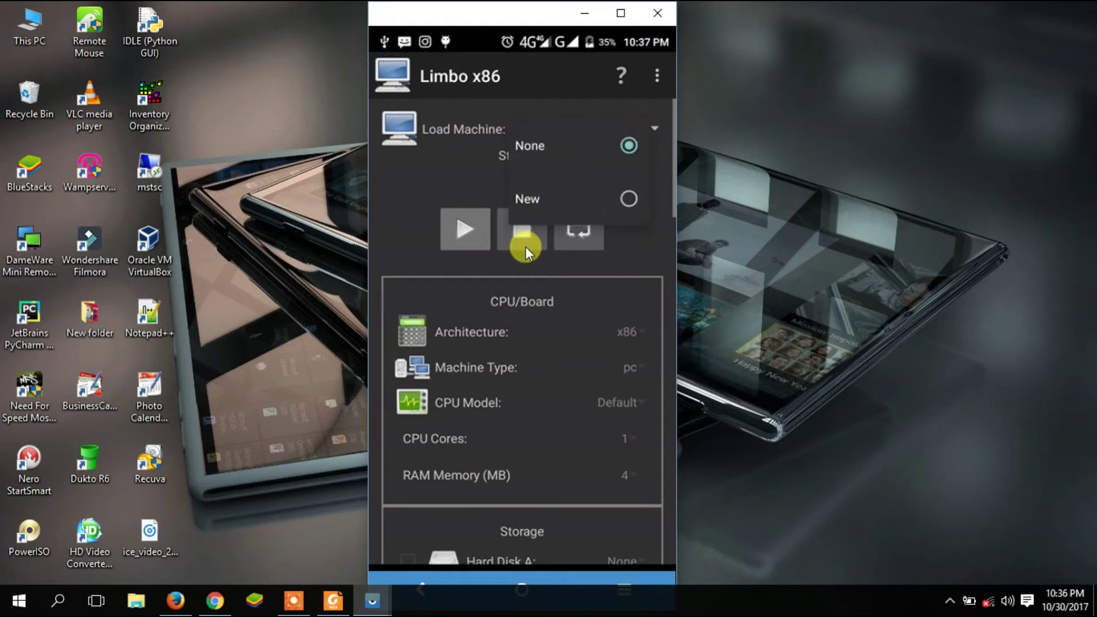
{"action": "left_click", "coordinate": [572, 199]}
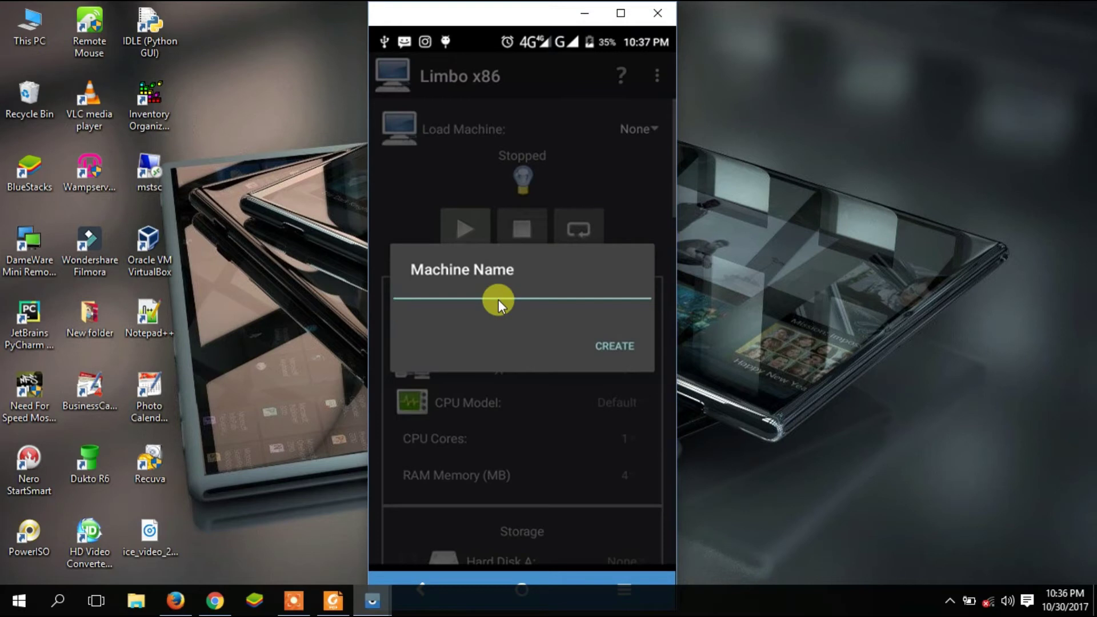
{"action": "type", "text": "XP"}
{"action": "left_click", "coordinate": [610, 342]}
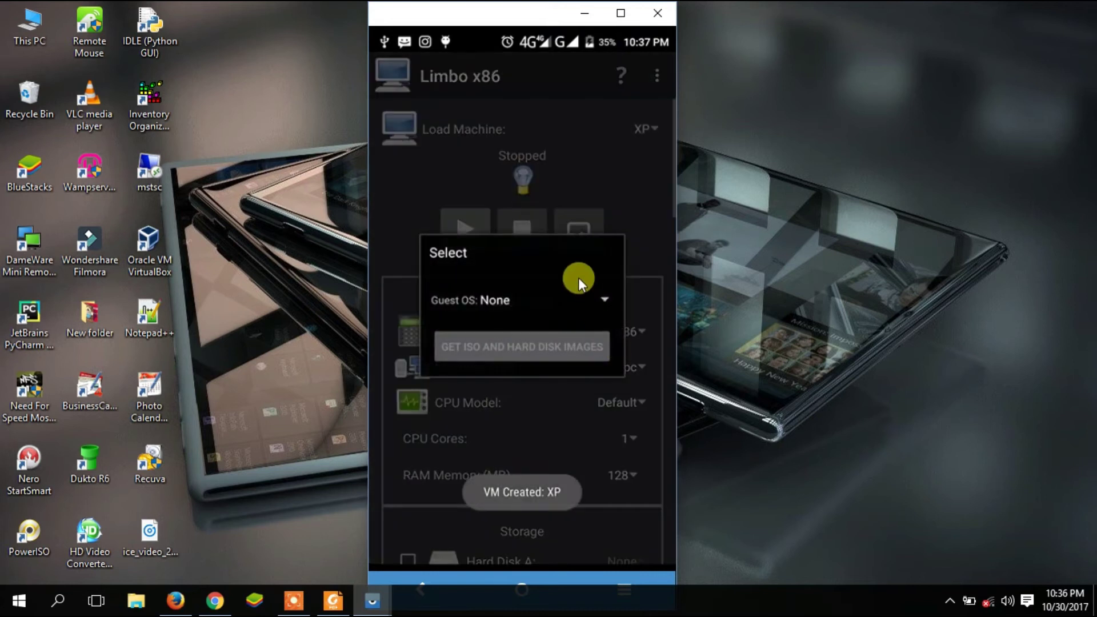
Step: Browse the guest OS presets and dismiss the list, keeping None
{"action": "left_click", "coordinate": [519, 303]}
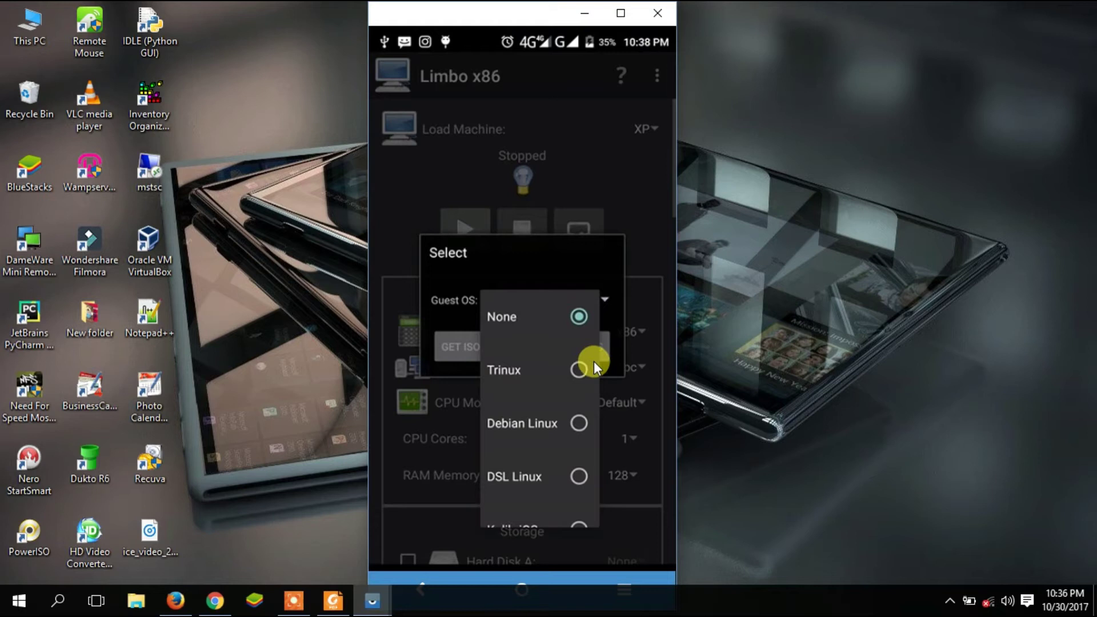
{"action": "scroll", "coordinate": [594, 361], "scroll_direction": "down", "scroll_amount": 3}
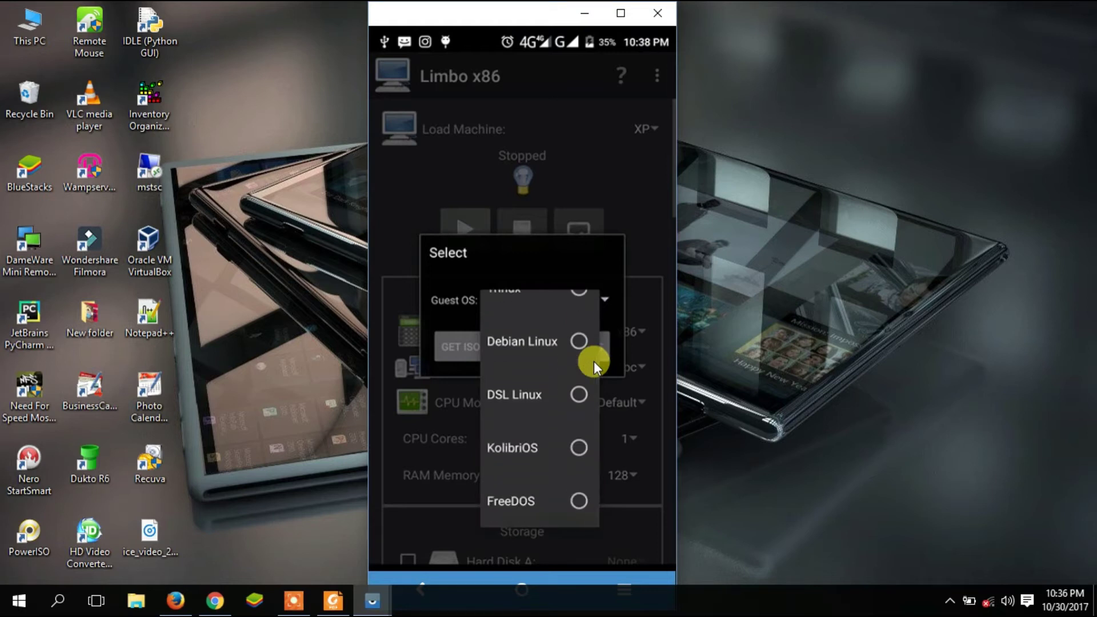
{"action": "scroll", "coordinate": [594, 361], "scroll_direction": "up", "scroll_amount": 2}
{"action": "scroll", "coordinate": [594, 361], "scroll_direction": "up", "scroll_amount": 1}
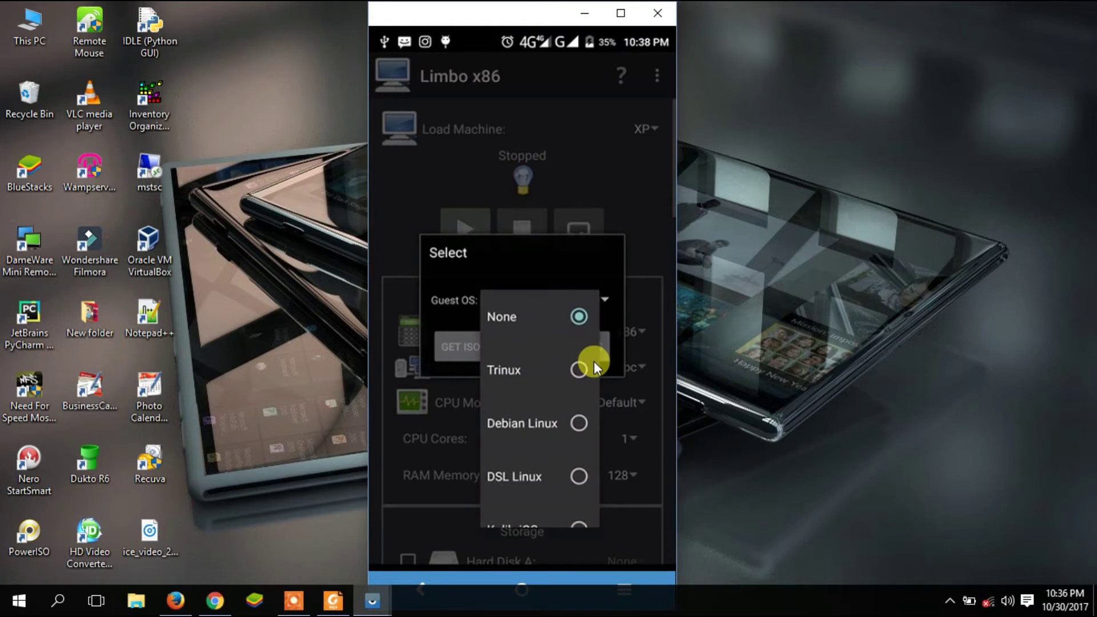
{"action": "scroll", "coordinate": [595, 361], "scroll_direction": "down", "scroll_amount": 1}
{"action": "scroll", "coordinate": [594, 361], "scroll_direction": "up", "scroll_amount": 1}
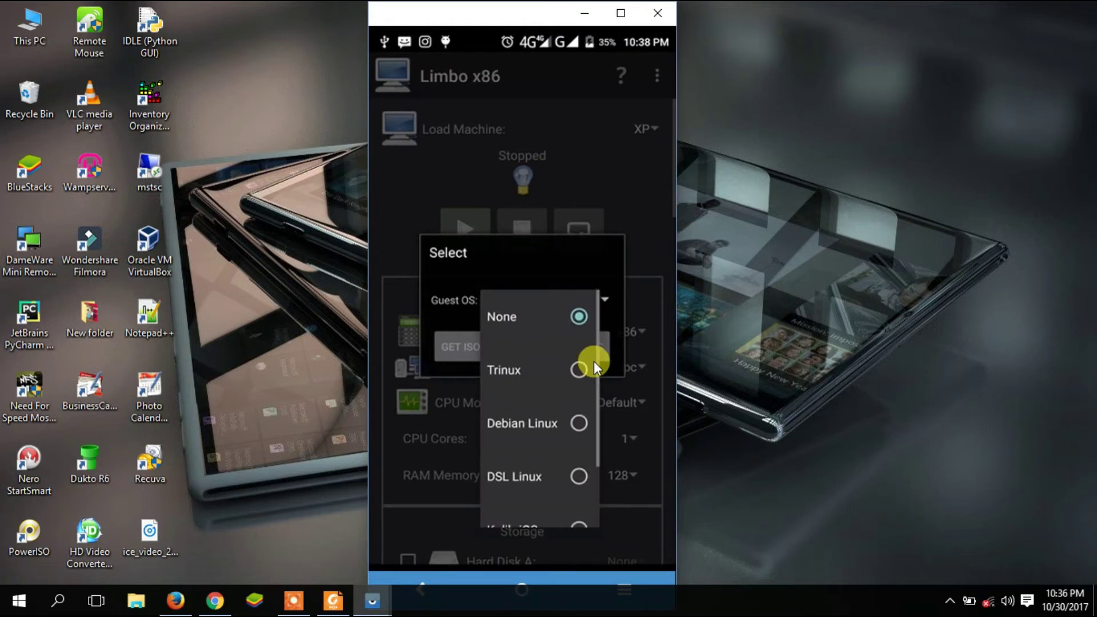
{"action": "scroll", "coordinate": [594, 361], "scroll_direction": "down", "scroll_amount": 2}
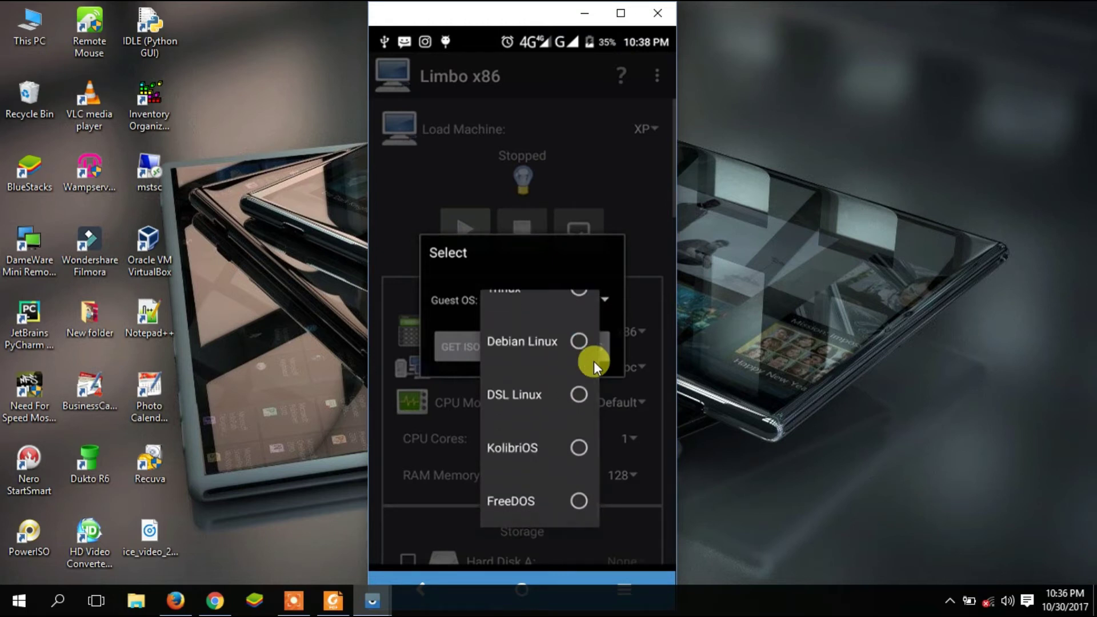
{"action": "key", "text": "Escape"}
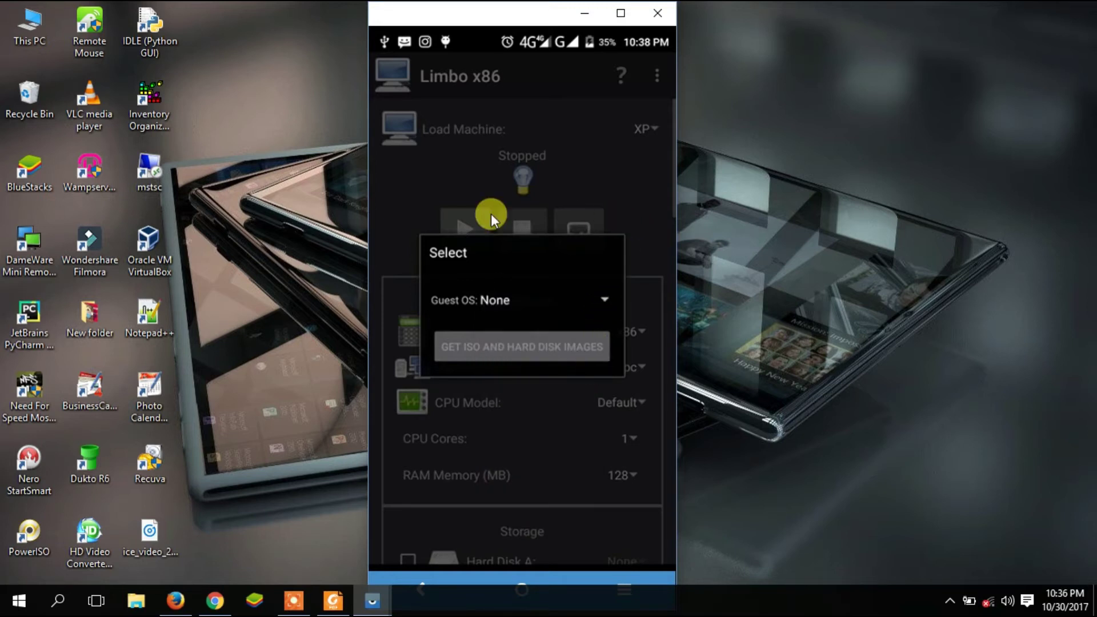
Step: Close the guest OS prompt, keep x86 architecture and pc machine type, and set the CPU model to qemu32
{"action": "left_click", "coordinate": [386, 209]}
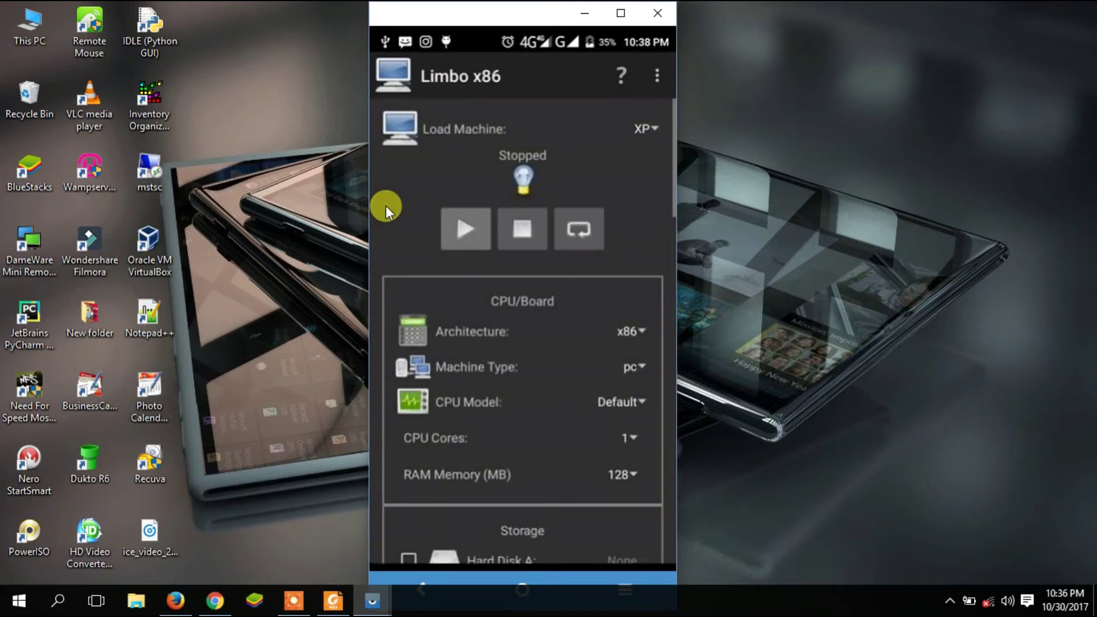
{"action": "left_click", "coordinate": [643, 331]}
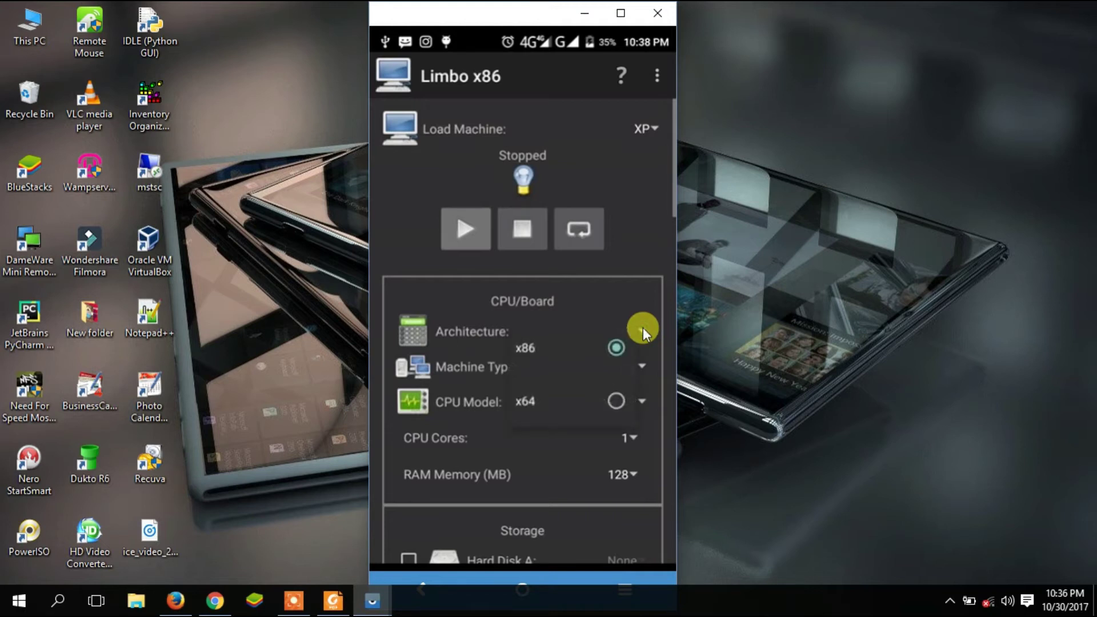
{"action": "left_click", "coordinate": [609, 340]}
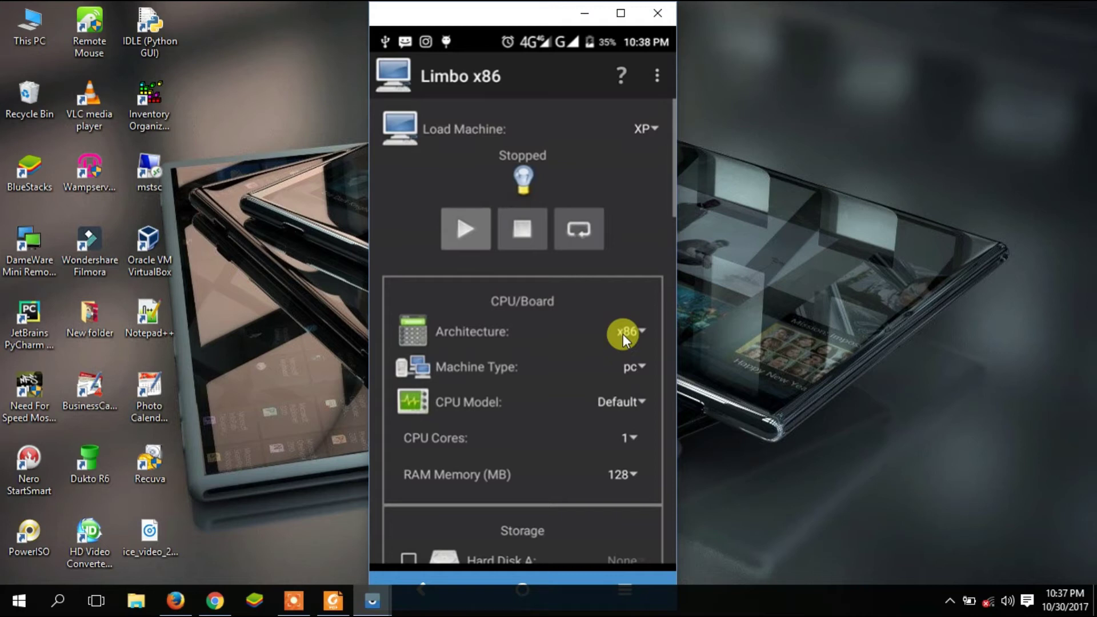
{"action": "left_click", "coordinate": [638, 363]}
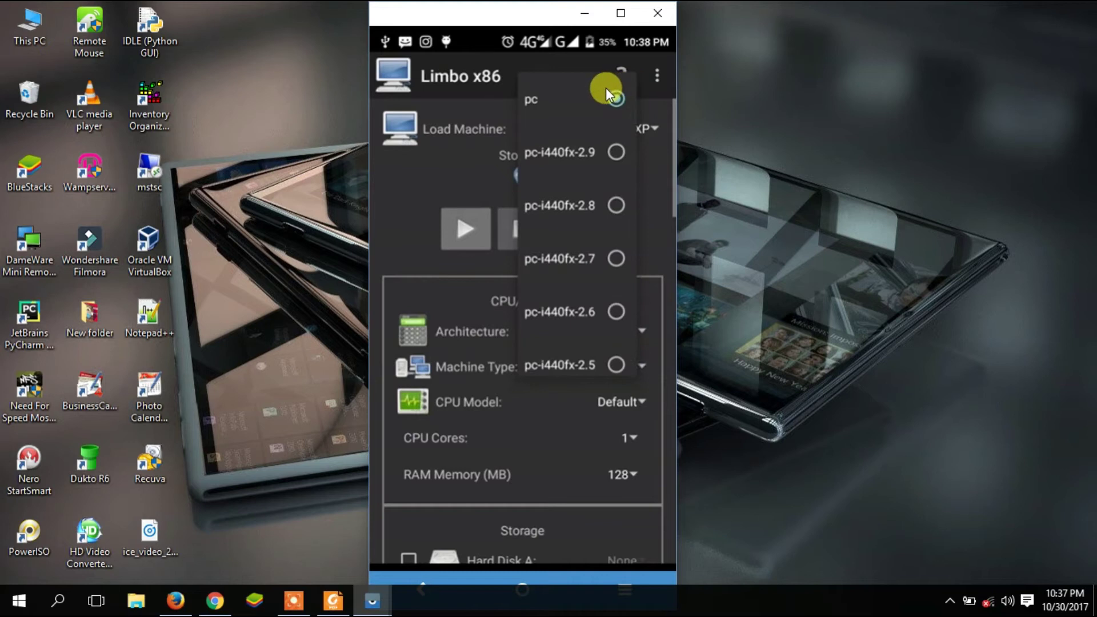
{"action": "left_click", "coordinate": [601, 101]}
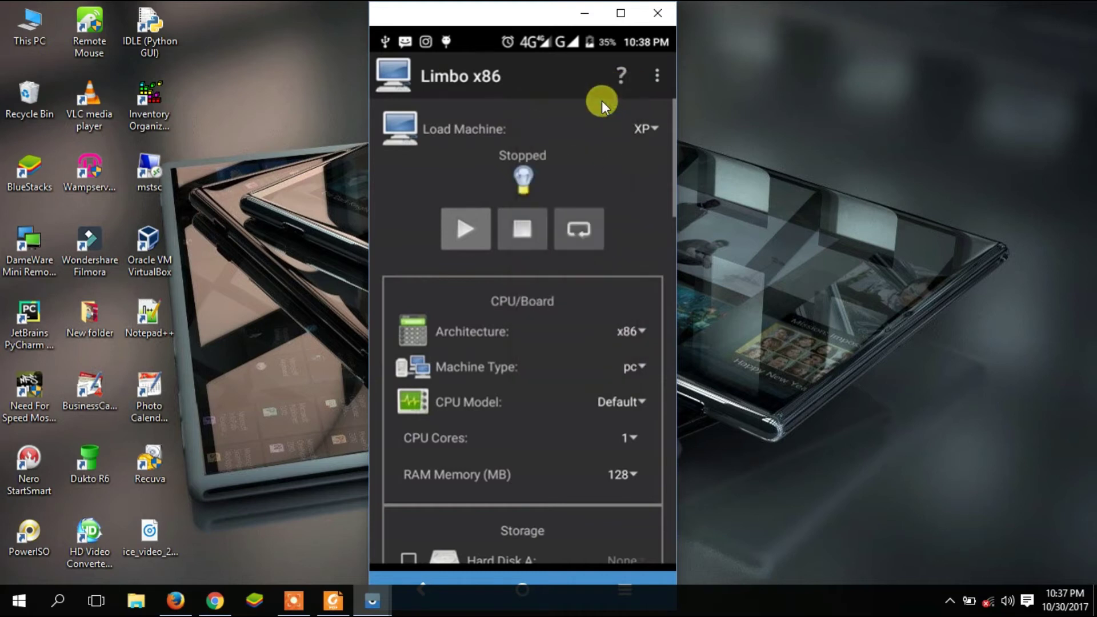
{"action": "left_click", "coordinate": [639, 403]}
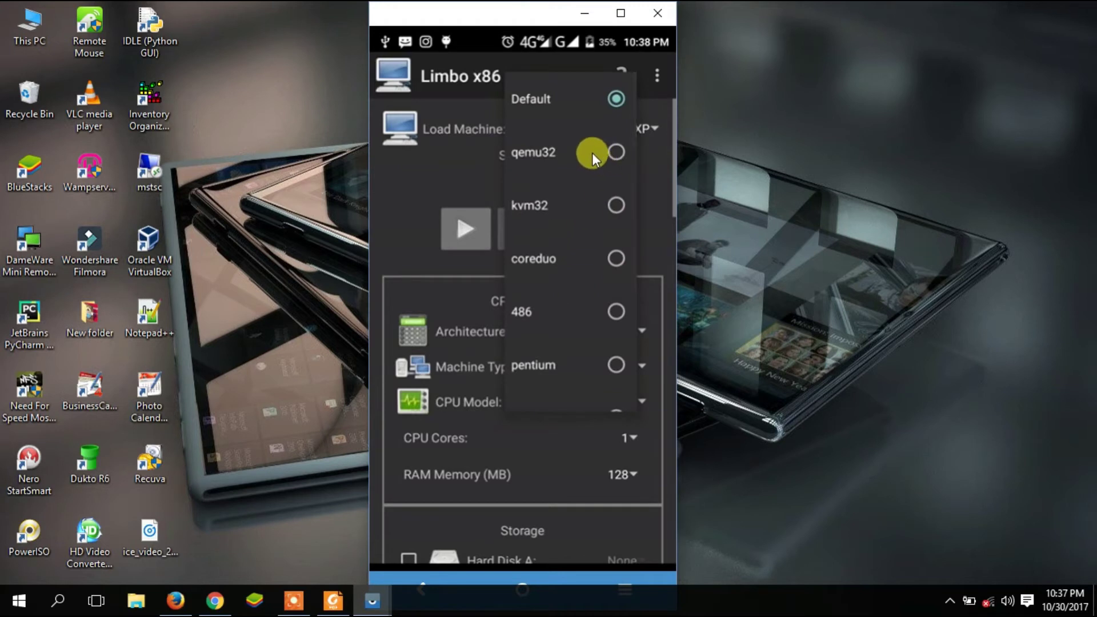
{"action": "left_click", "coordinate": [612, 153]}
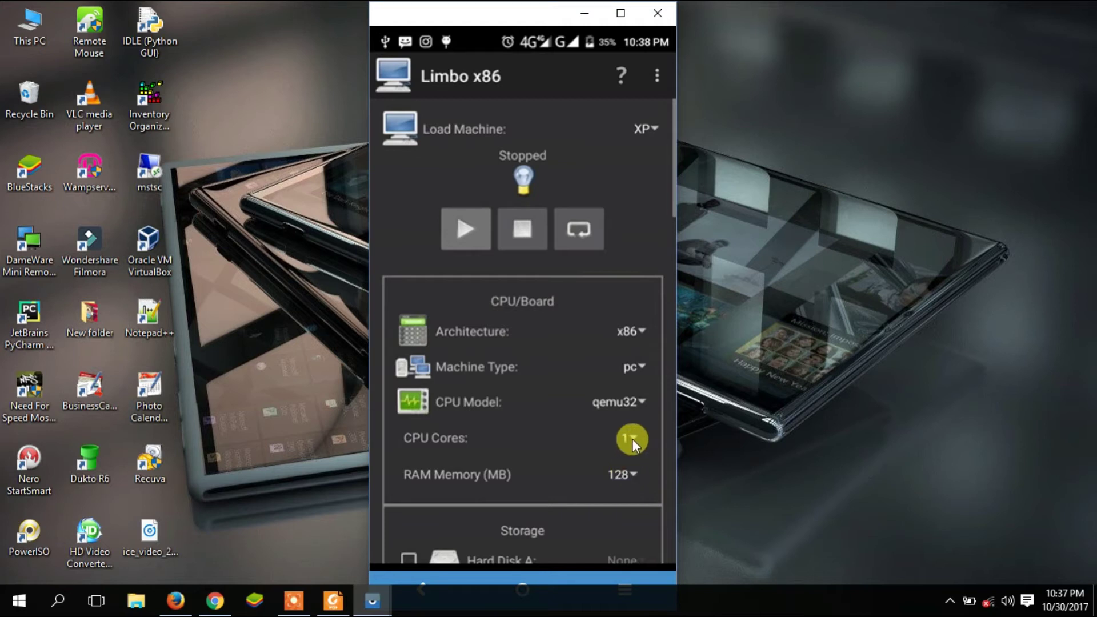
Step: Set RAM Memory to 616 MB
{"action": "left_click", "coordinate": [568, 473]}
{"action": "scroll", "coordinate": [568, 473], "scroll_direction": "down", "scroll_amount": 4}
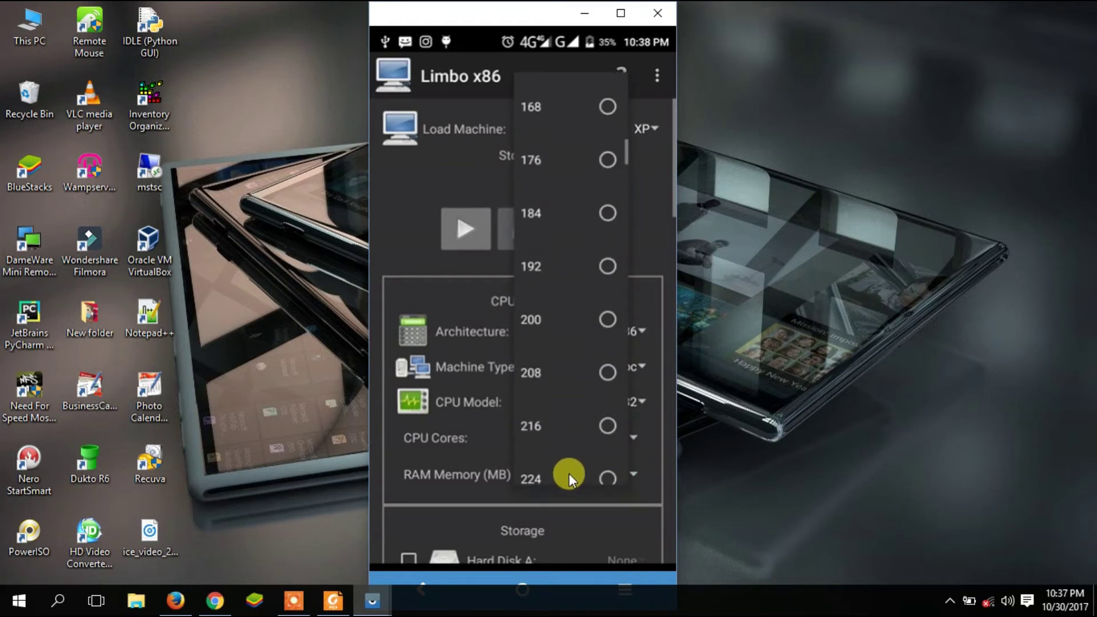
{"action": "scroll", "coordinate": [568, 473], "scroll_direction": "down", "scroll_amount": 7}
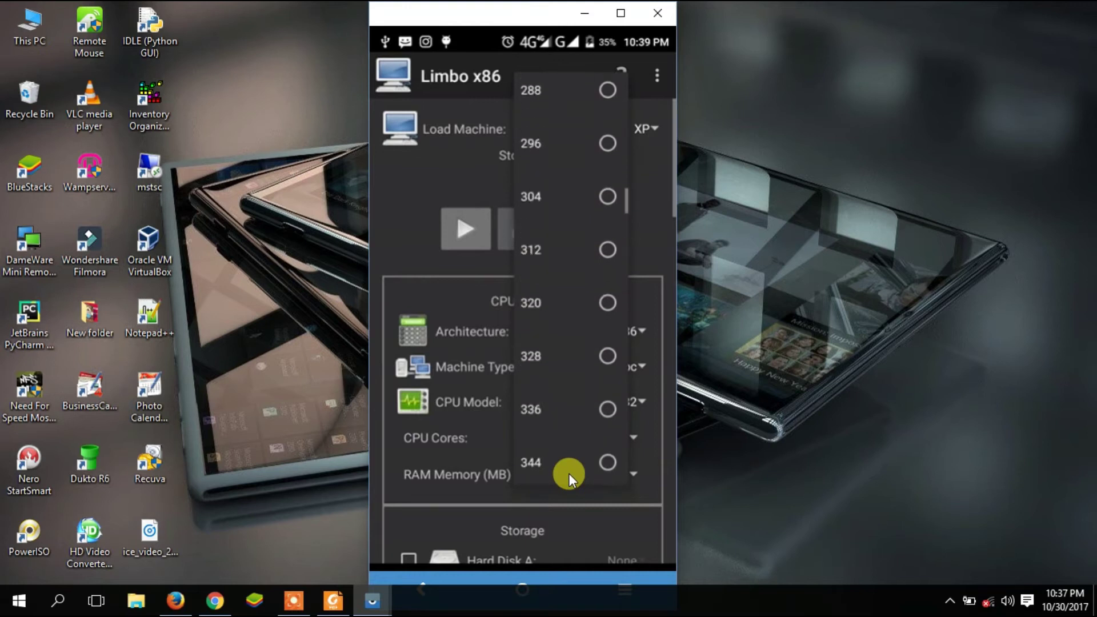
{"action": "scroll", "coordinate": [567, 473], "scroll_direction": "down", "scroll_amount": 5}
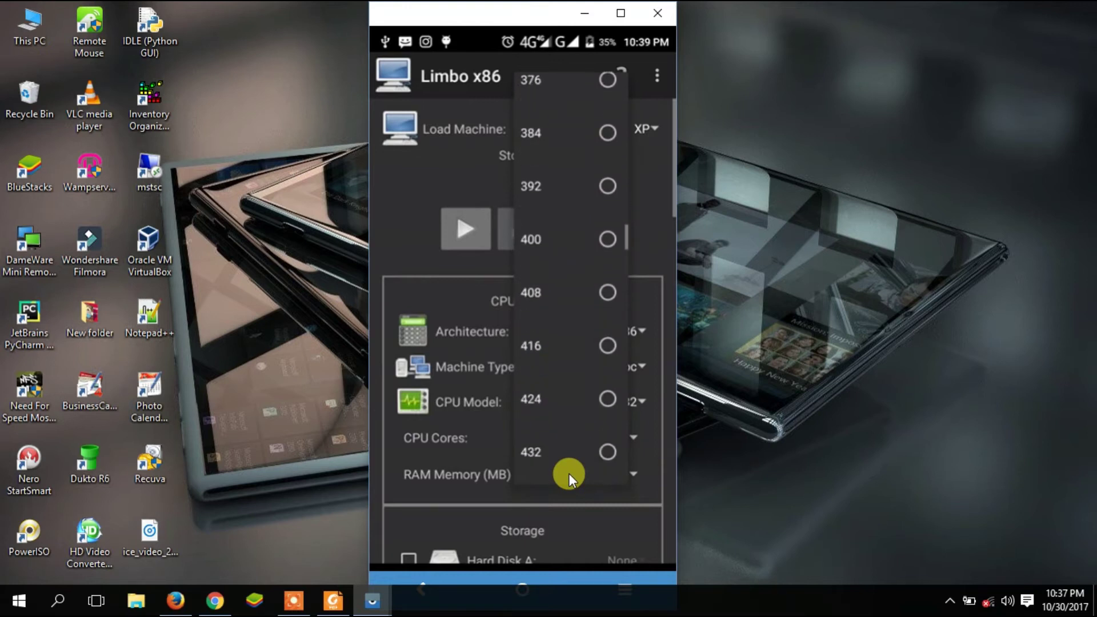
{"action": "scroll", "coordinate": [568, 473], "scroll_direction": "down", "scroll_amount": 6}
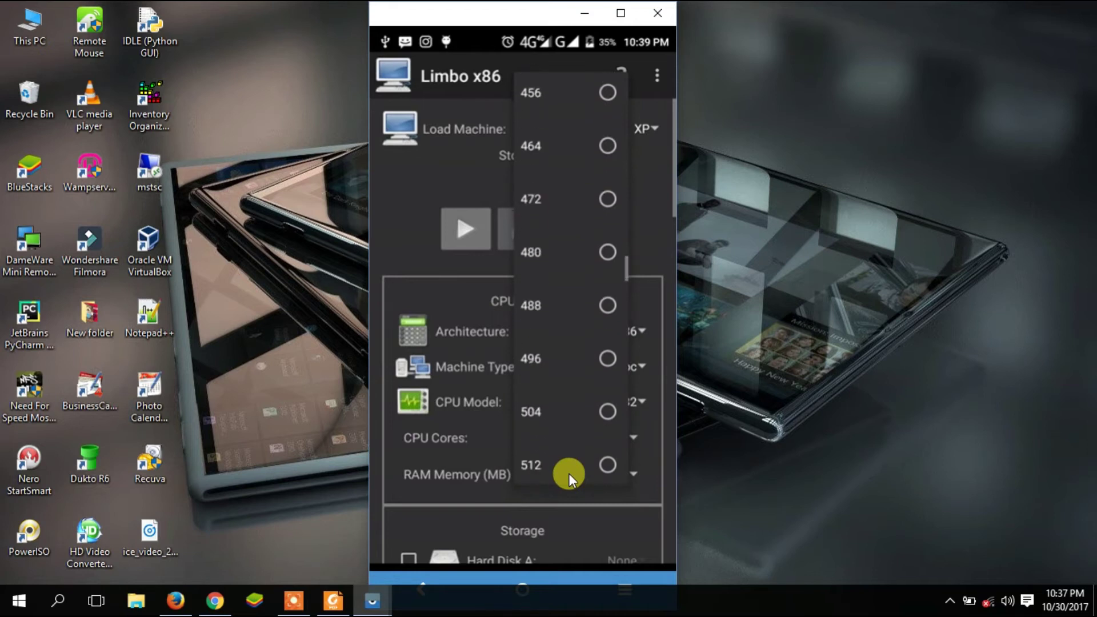
{"action": "scroll", "coordinate": [568, 474], "scroll_direction": "down", "scroll_amount": 5}
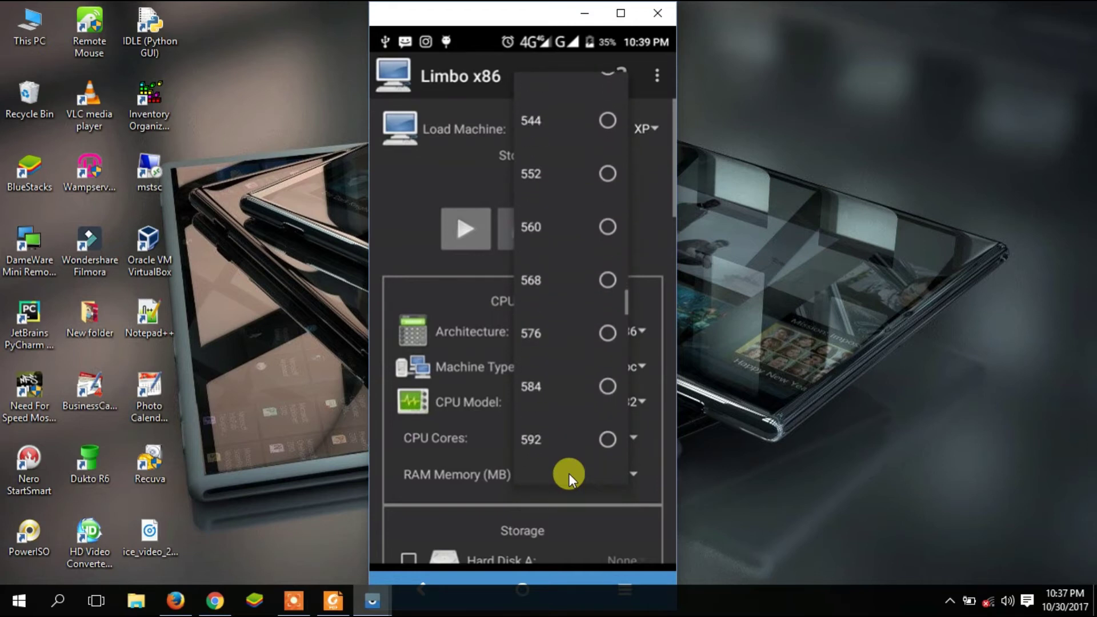
{"action": "scroll", "coordinate": [568, 473], "scroll_direction": "down", "scroll_amount": 1}
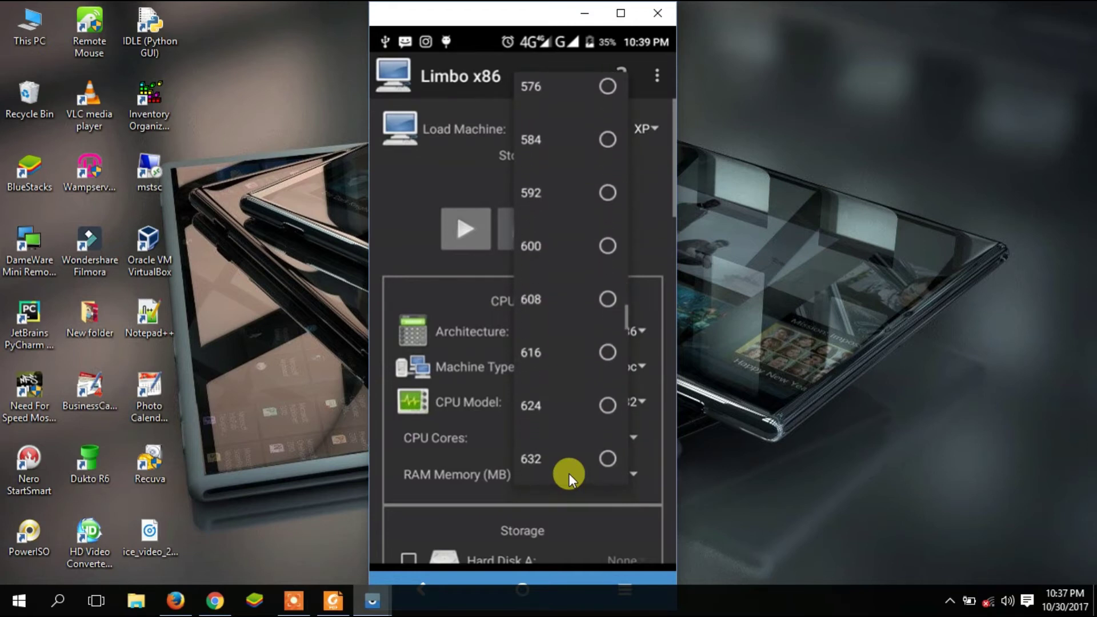
{"action": "left_click", "coordinate": [568, 473]}
Step: Tick Hard Disk A, leaving its image at None for now
{"action": "scroll", "coordinate": [568, 473], "scroll_direction": "down", "scroll_amount": 4}
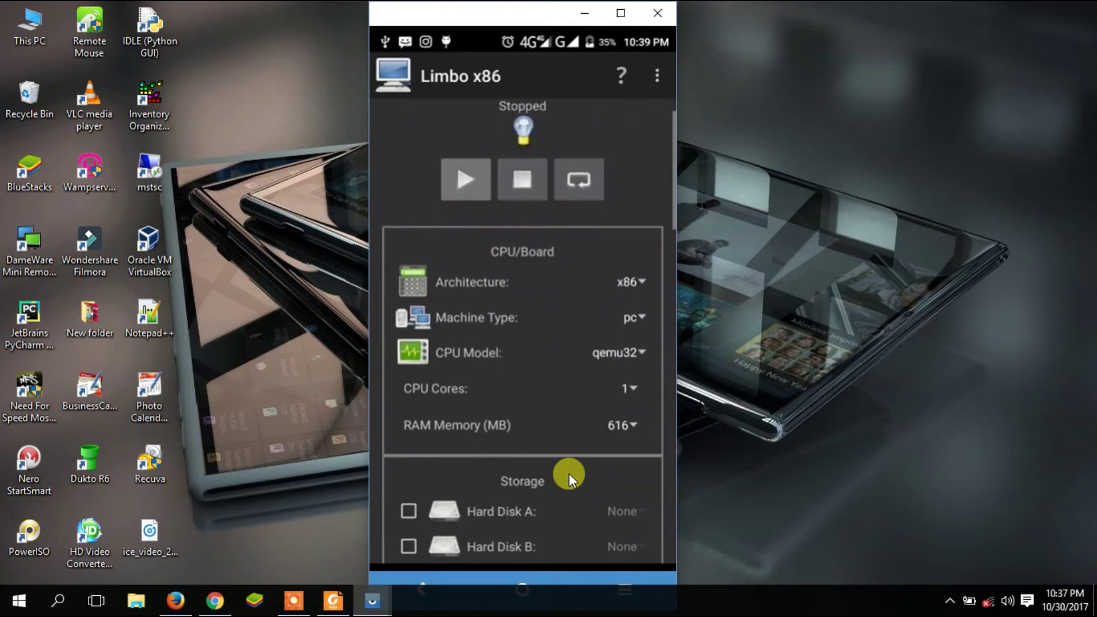
{"action": "scroll", "coordinate": [568, 473], "scroll_direction": "down", "scroll_amount": 3}
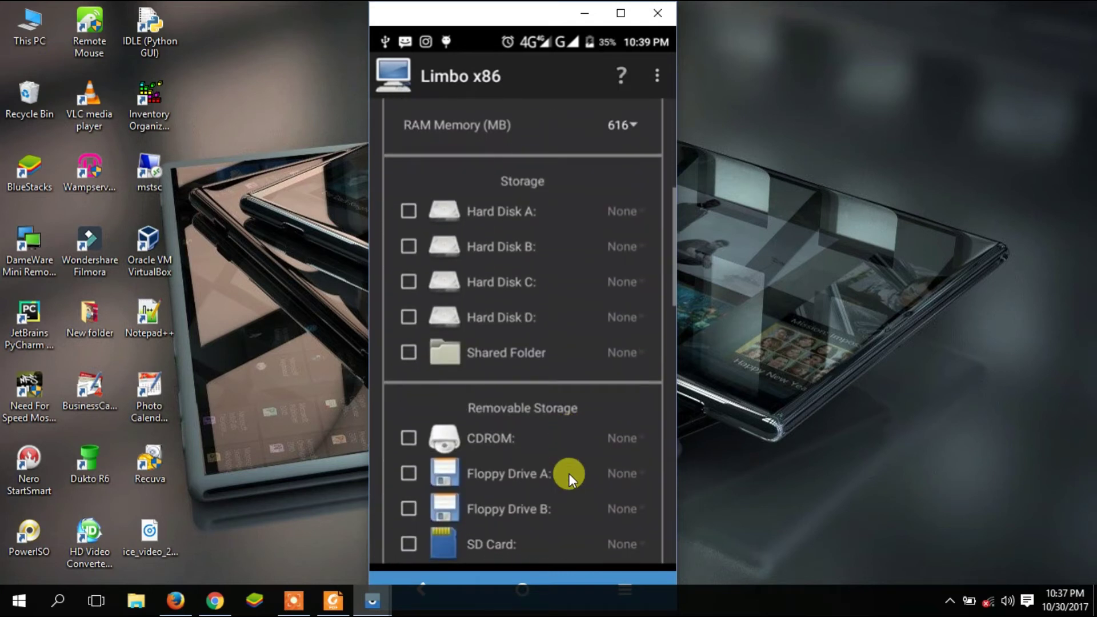
{"action": "left_click", "coordinate": [416, 211]}
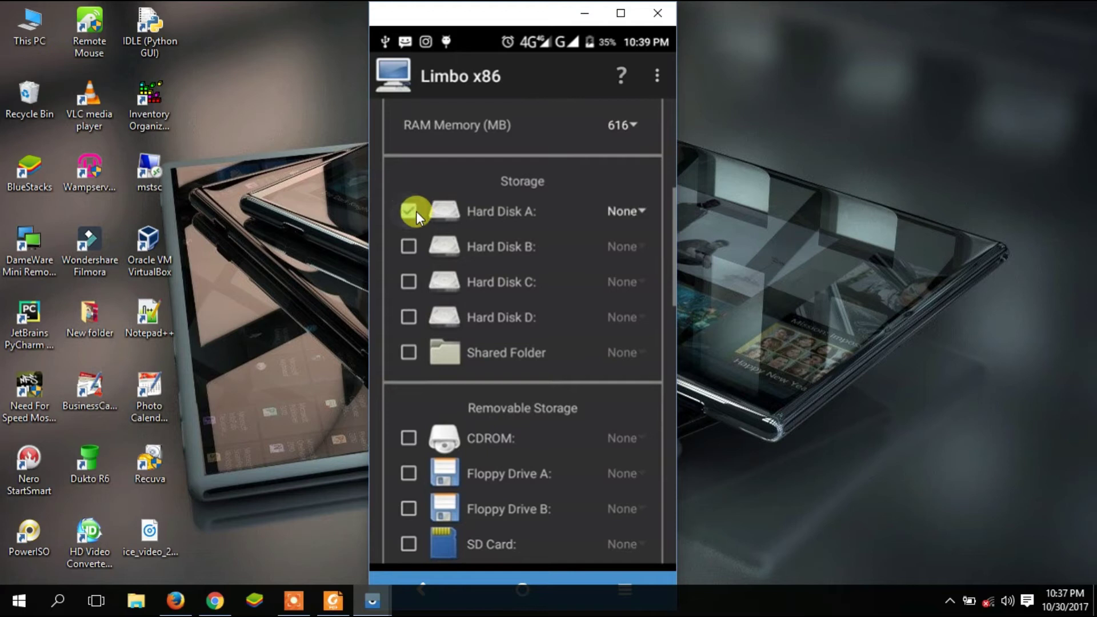
{"action": "left_click", "coordinate": [632, 214]}
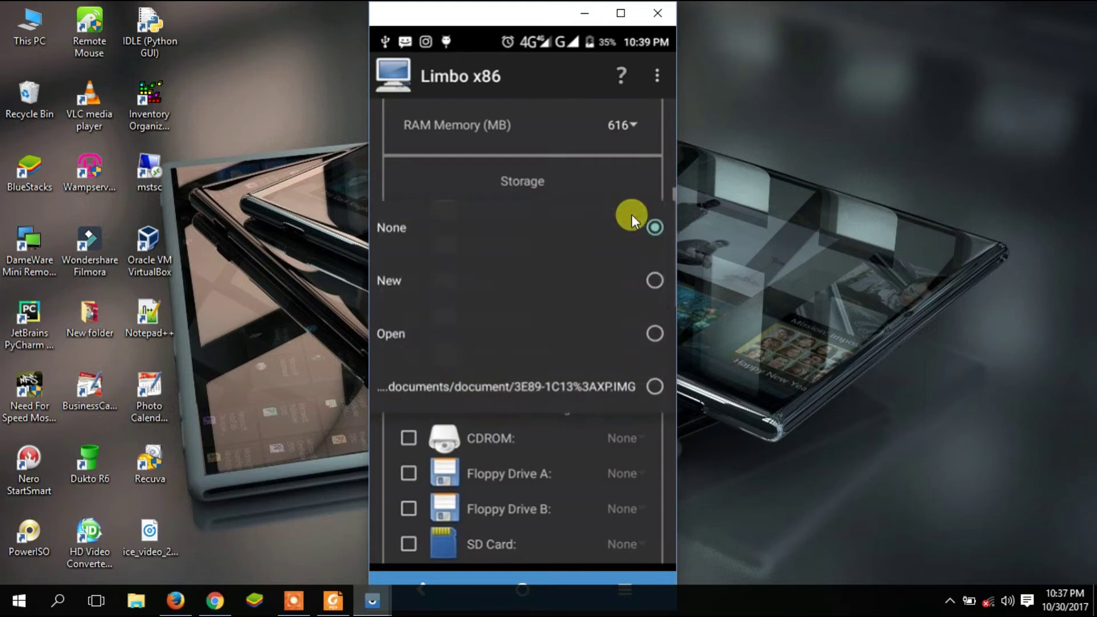
{"action": "left_click", "coordinate": [609, 187]}
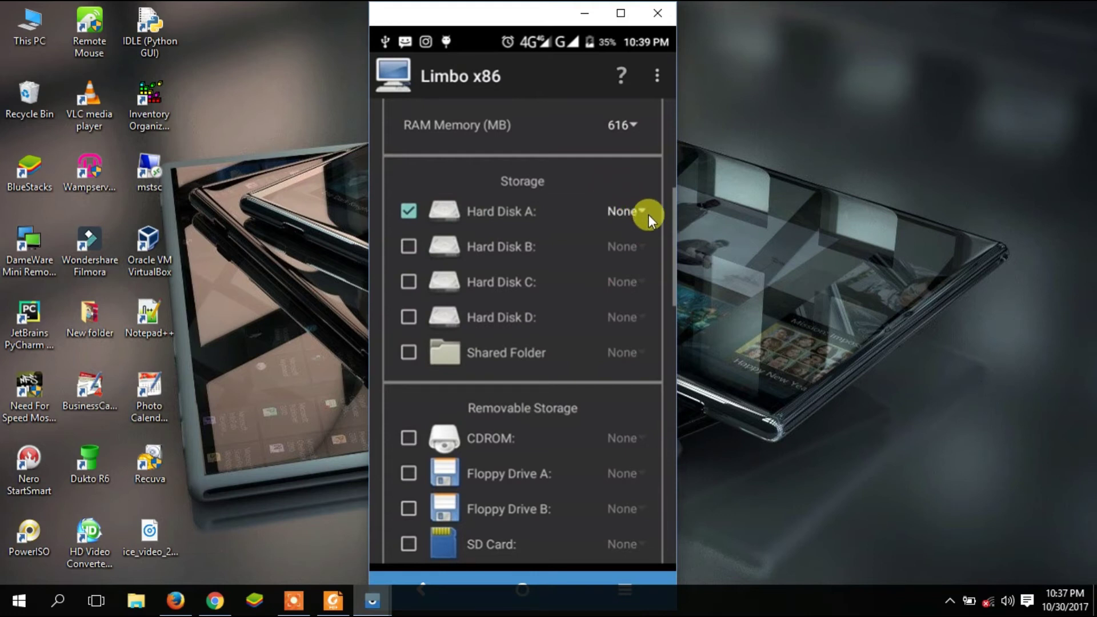
Step: Keep VGA Display at std and Boot from Device at Default
{"action": "scroll", "coordinate": [649, 218], "scroll_direction": "down", "scroll_amount": 4}
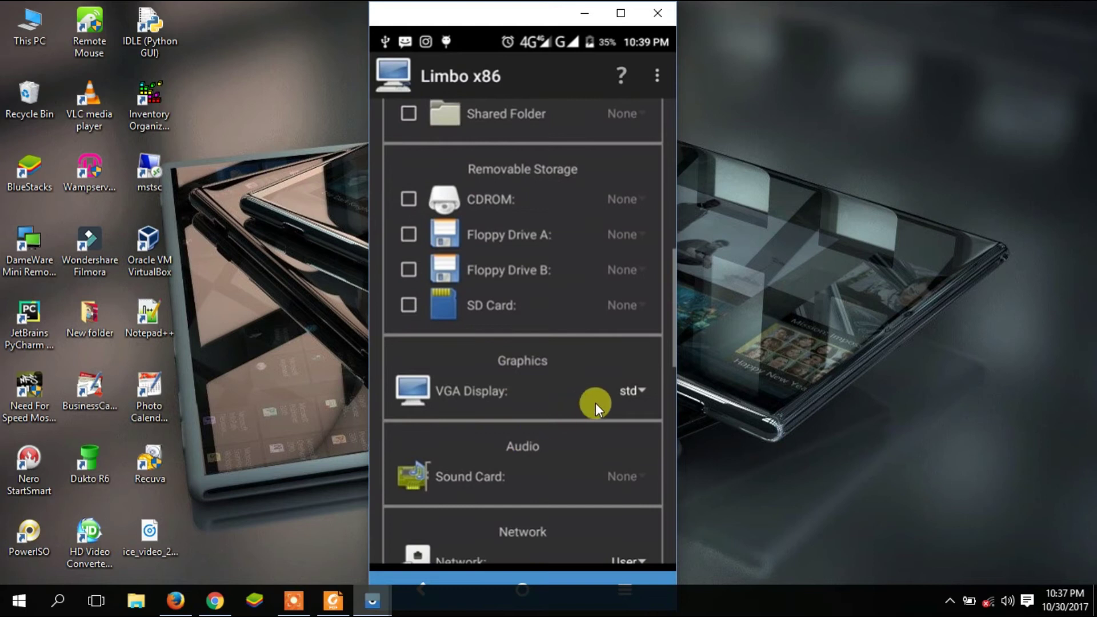
{"action": "left_click", "coordinate": [630, 393]}
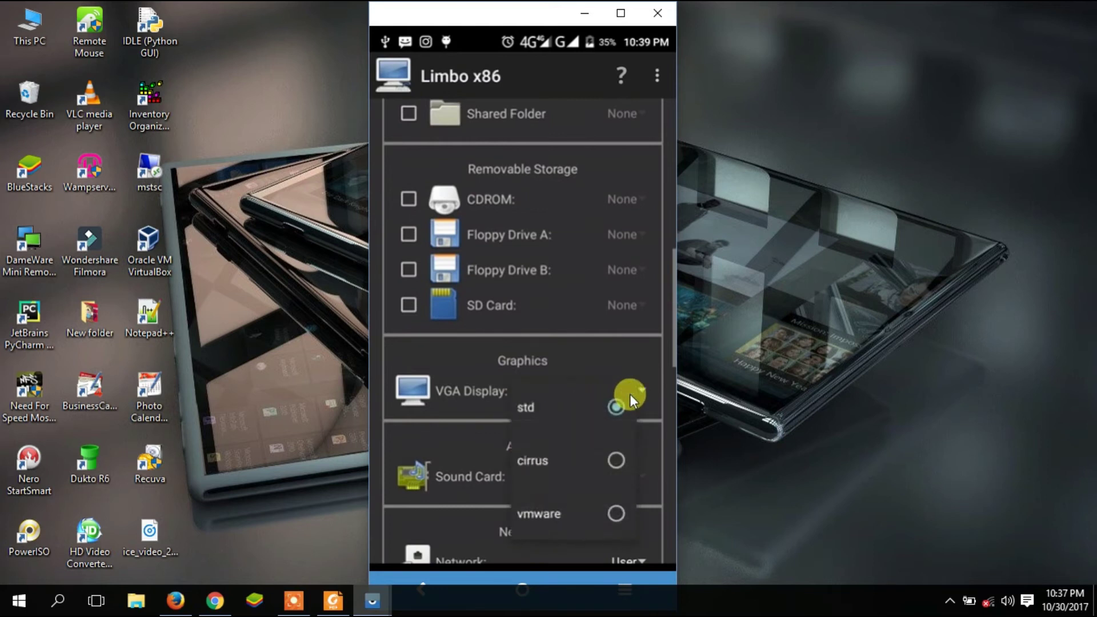
{"action": "left_click", "coordinate": [609, 401]}
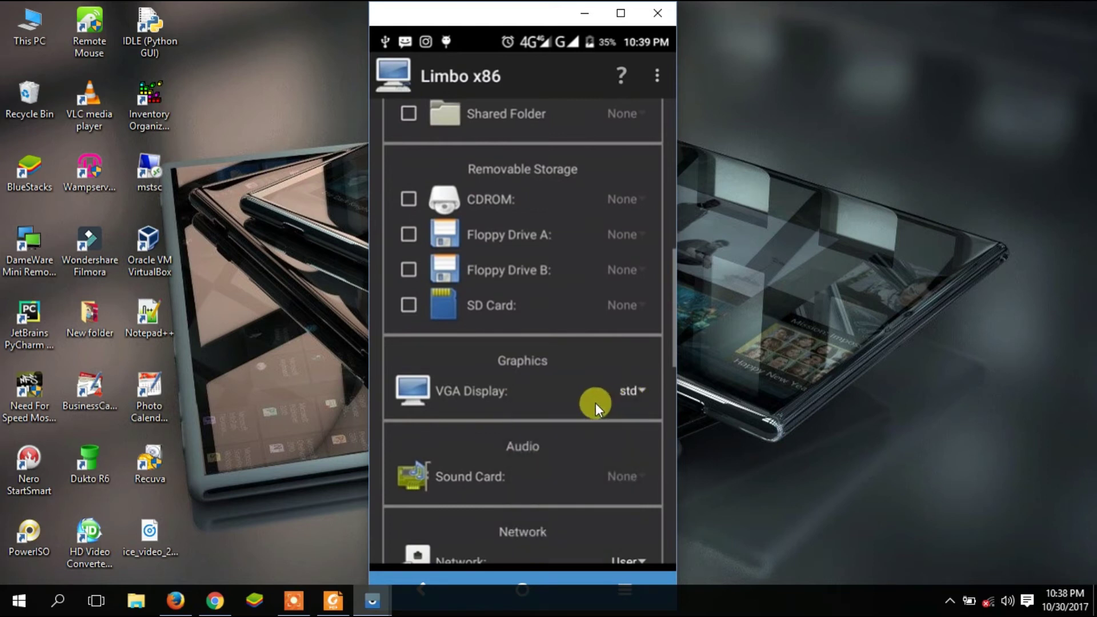
{"action": "scroll", "coordinate": [595, 403], "scroll_direction": "down", "scroll_amount": 5}
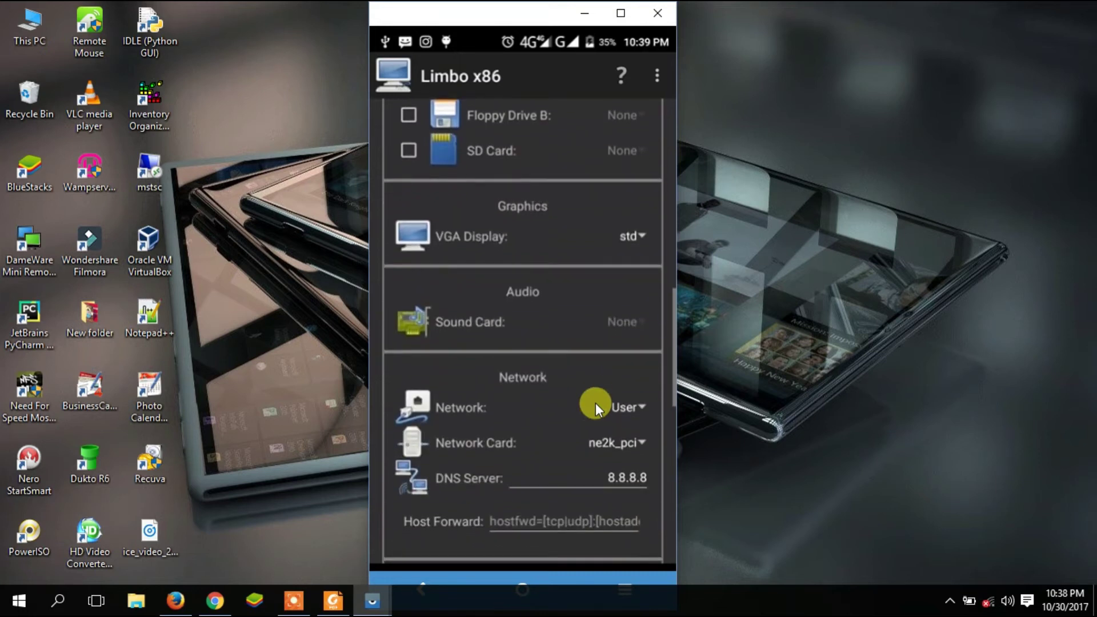
{"action": "scroll", "coordinate": [595, 403], "scroll_direction": "down", "scroll_amount": 3}
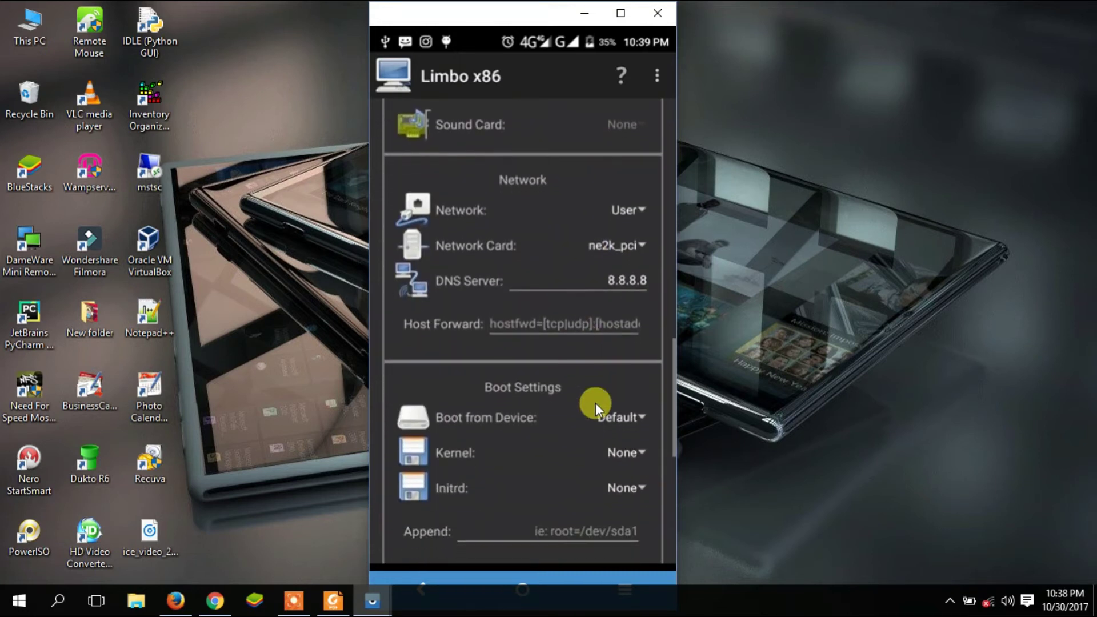
{"action": "left_click", "coordinate": [595, 403]}
{"action": "left_click", "coordinate": [595, 403]}
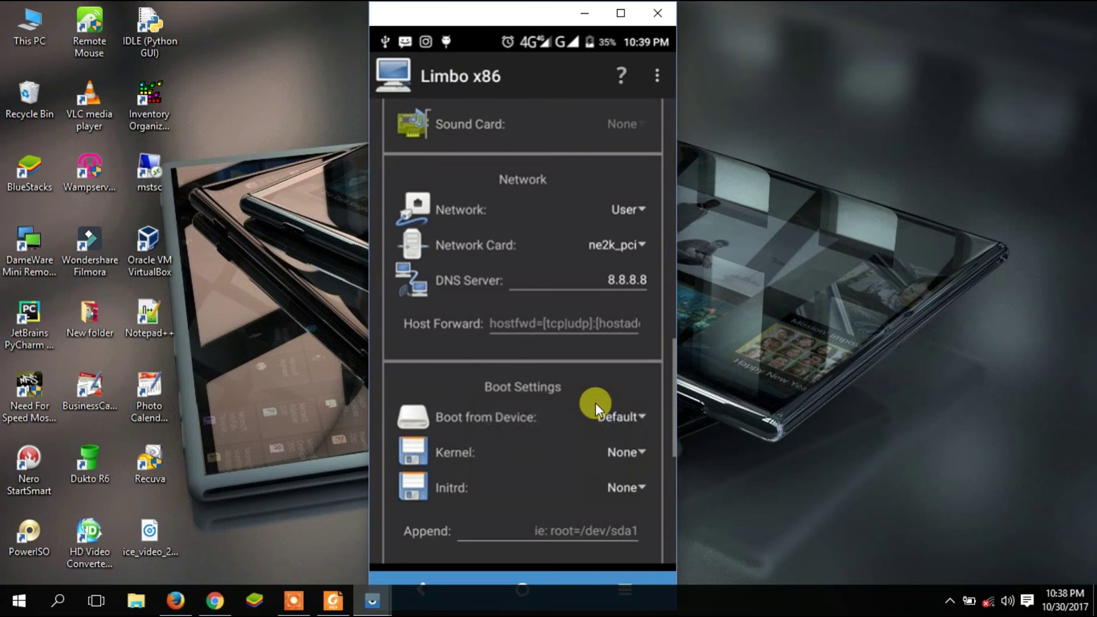
{"action": "scroll", "coordinate": [595, 402], "scroll_direction": "down", "scroll_amount": 5}
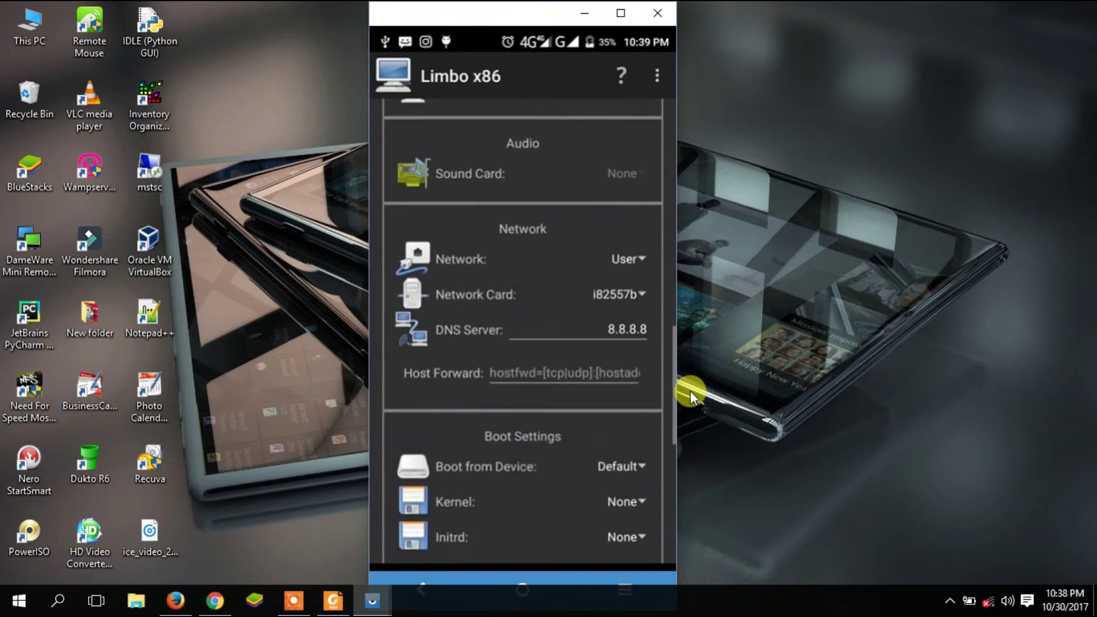
Step: Switch the Network Card from i82557b to i82551
{"action": "left_click", "coordinate": [605, 299]}
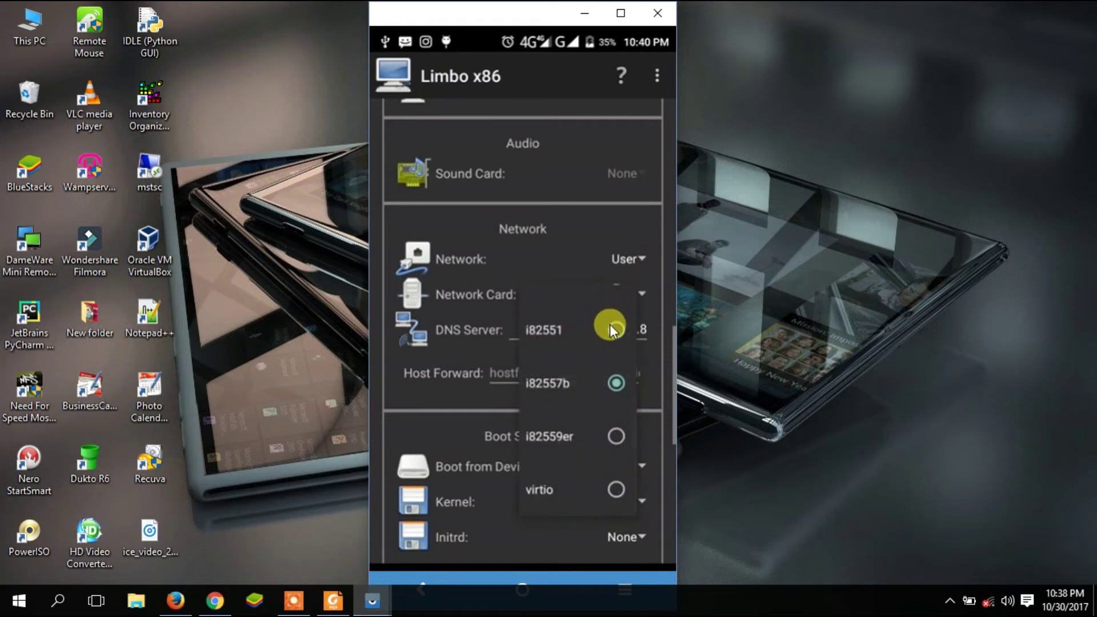
{"action": "left_click", "coordinate": [609, 323]}
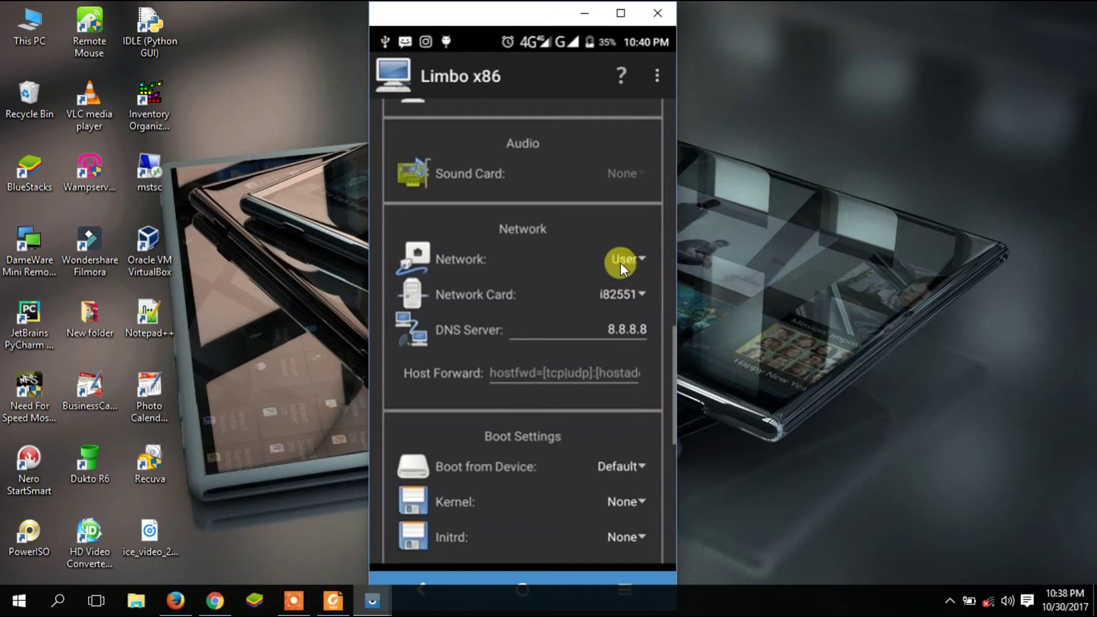
{"action": "scroll", "coordinate": [620, 263], "scroll_direction": "up", "scroll_amount": 5}
{"action": "scroll", "coordinate": [619, 262], "scroll_direction": "up", "scroll_amount": 5}
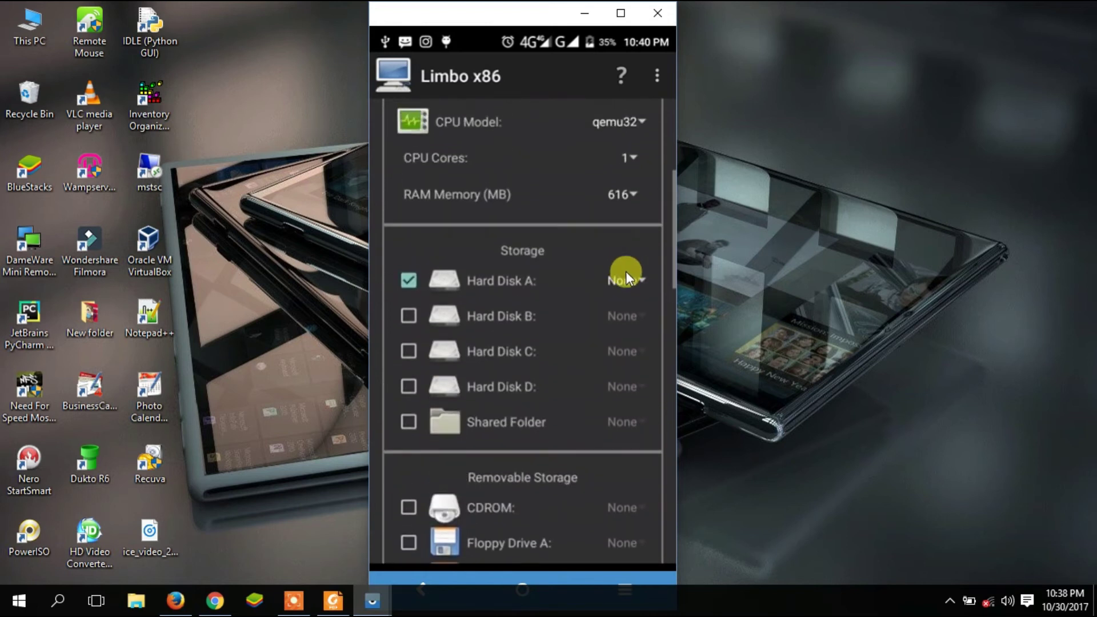
Step: Open the Hard Disk A file picker and select XP.IMG from the SD card
{"action": "left_click", "coordinate": [629, 275]}
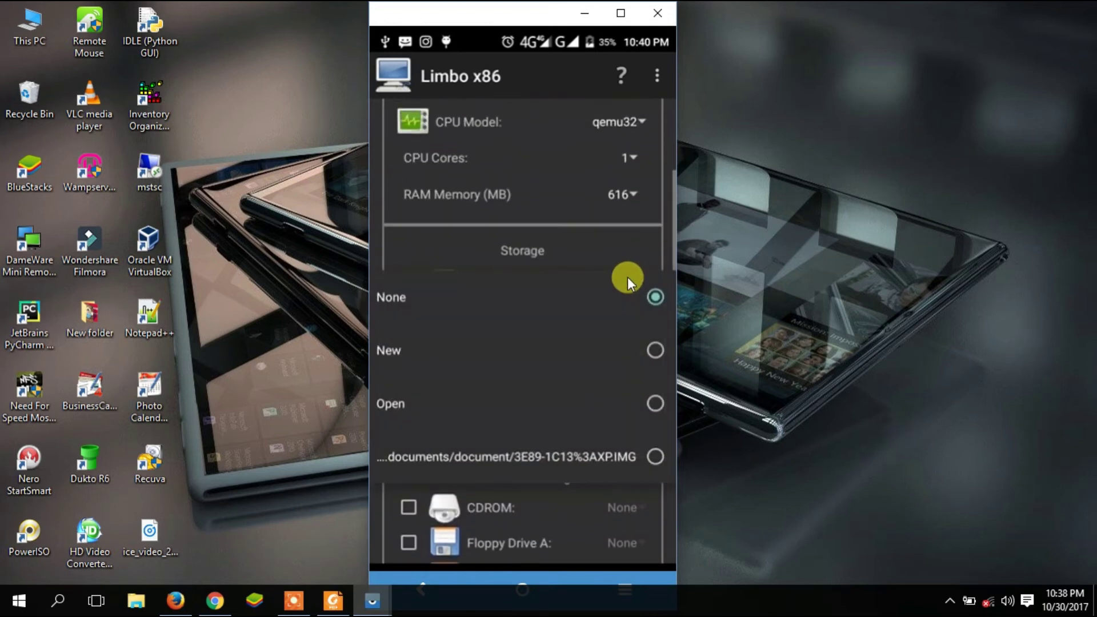
{"action": "left_click", "coordinate": [393, 403]}
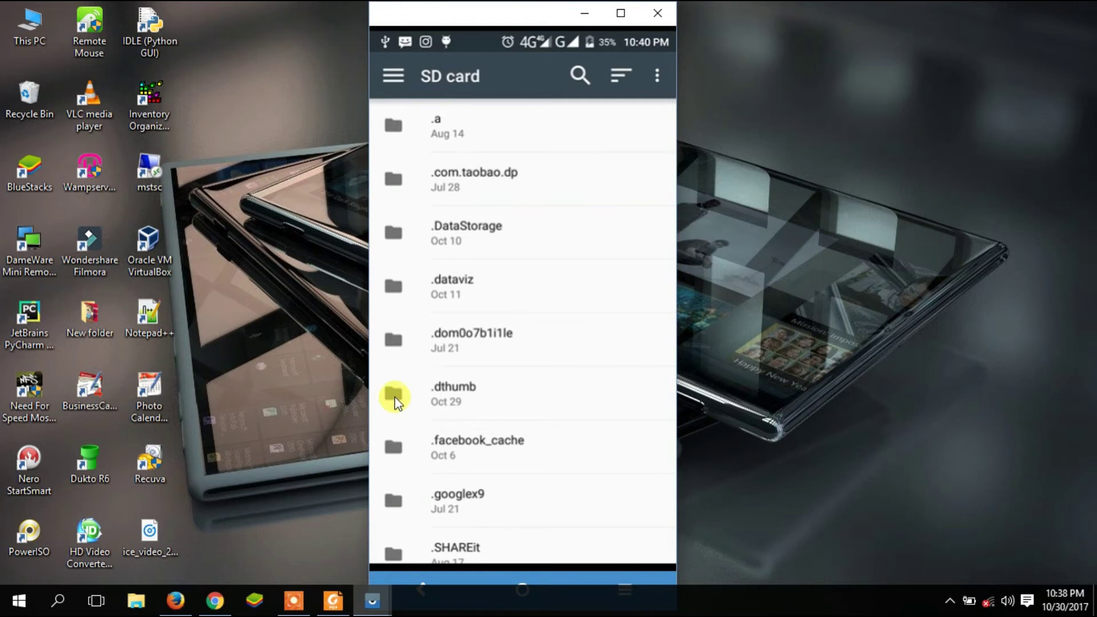
{"action": "scroll", "coordinate": [395, 401], "scroll_direction": "down", "scroll_amount": 10}
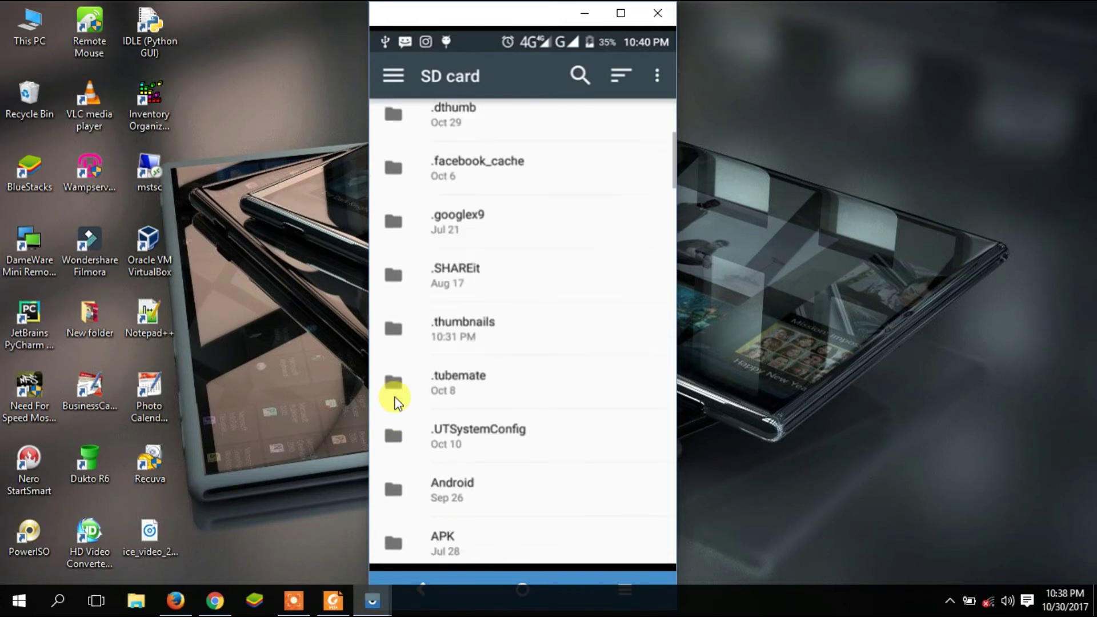
{"action": "scroll", "coordinate": [397, 403], "scroll_direction": "down", "scroll_amount": 10}
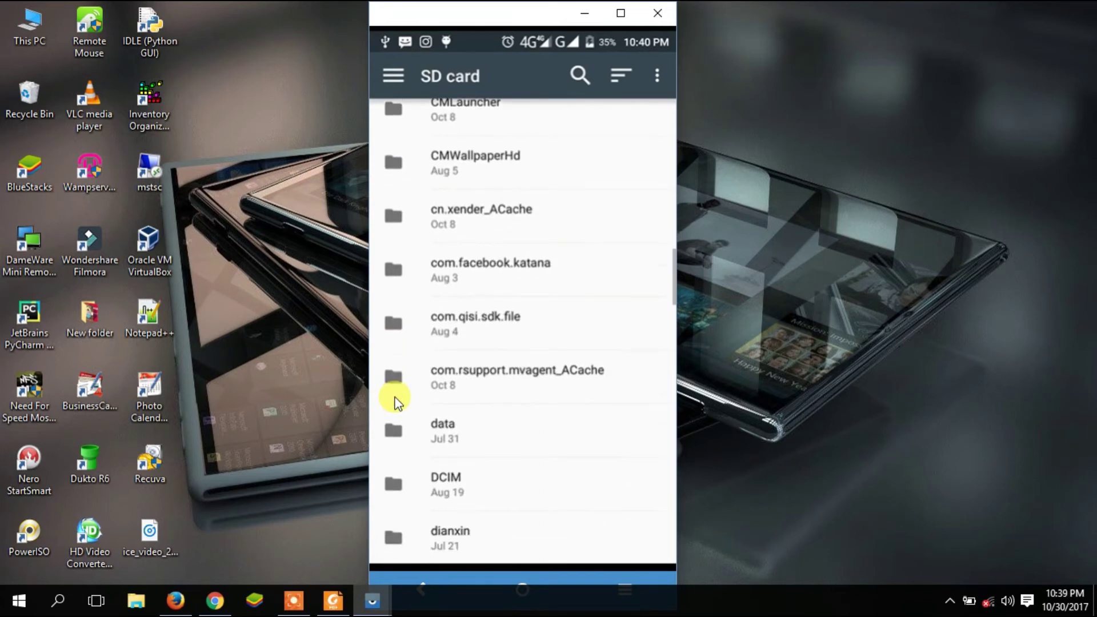
{"action": "scroll", "coordinate": [396, 401], "scroll_direction": "down", "scroll_amount": 10}
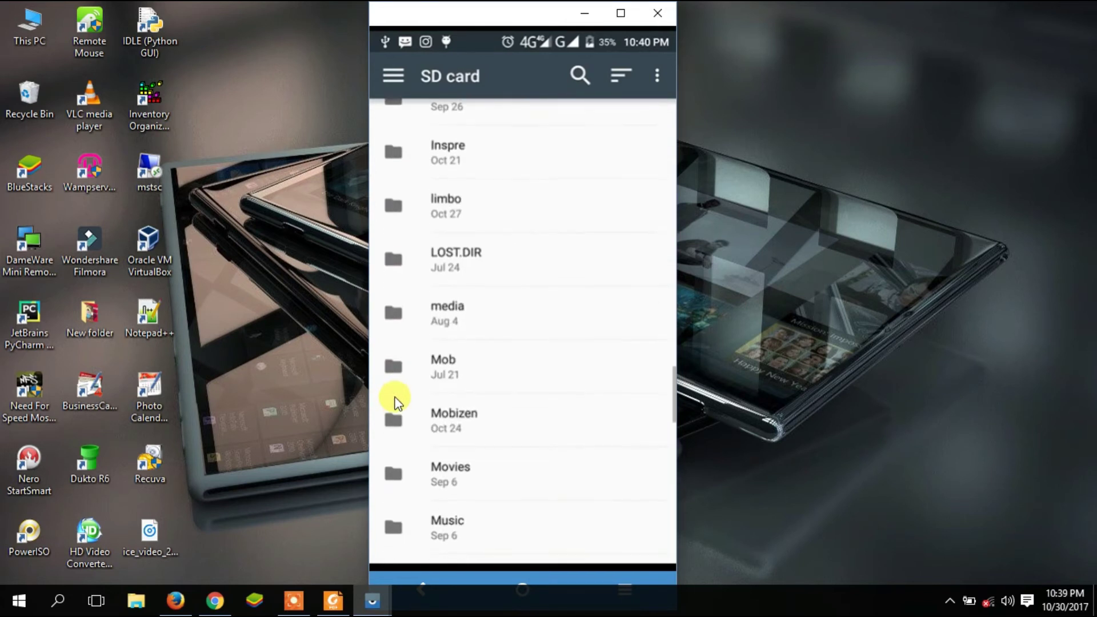
{"action": "scroll", "coordinate": [395, 402], "scroll_direction": "down", "scroll_amount": 10}
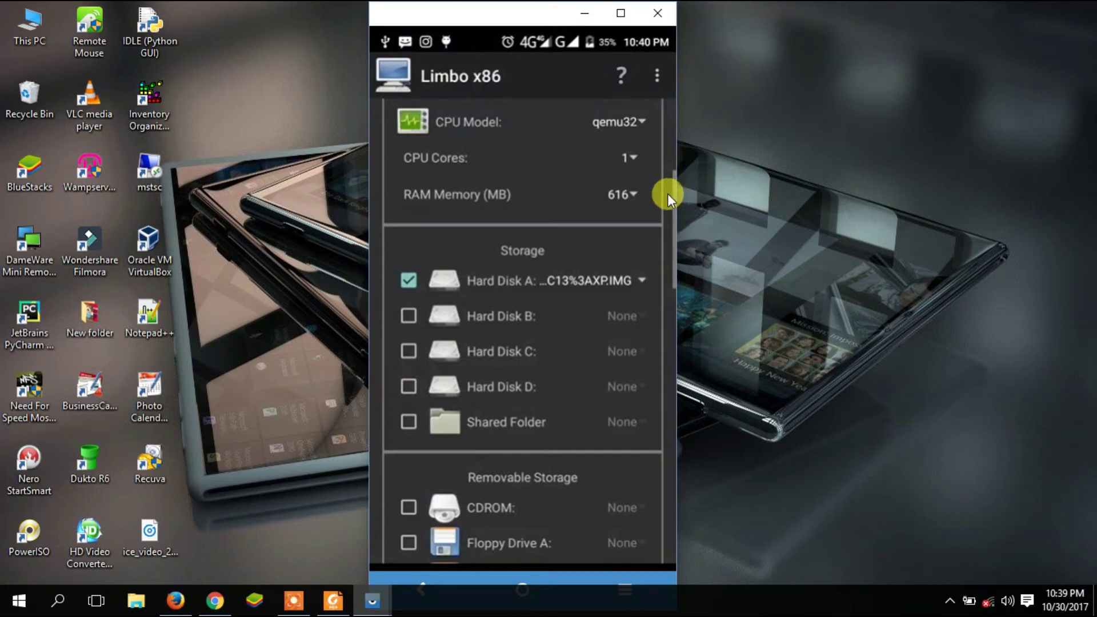
Step: Scroll to the top of the XP machine settings and hit the play button
{"action": "scroll", "coordinate": [667, 193], "scroll_direction": "up", "scroll_amount": 5}
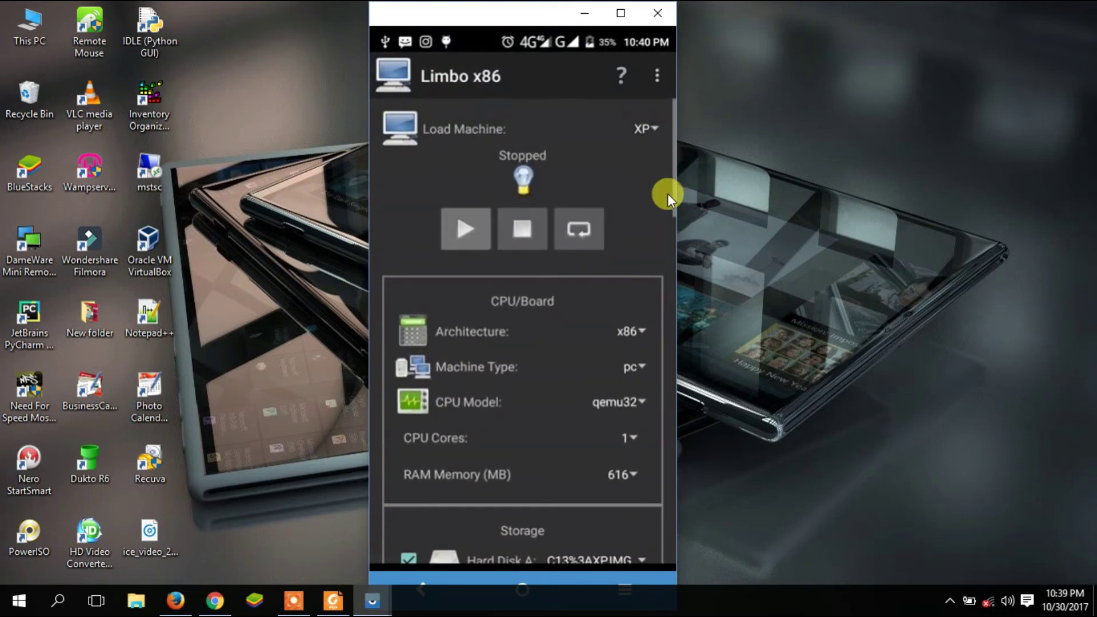
{"action": "left_click", "coordinate": [462, 238]}
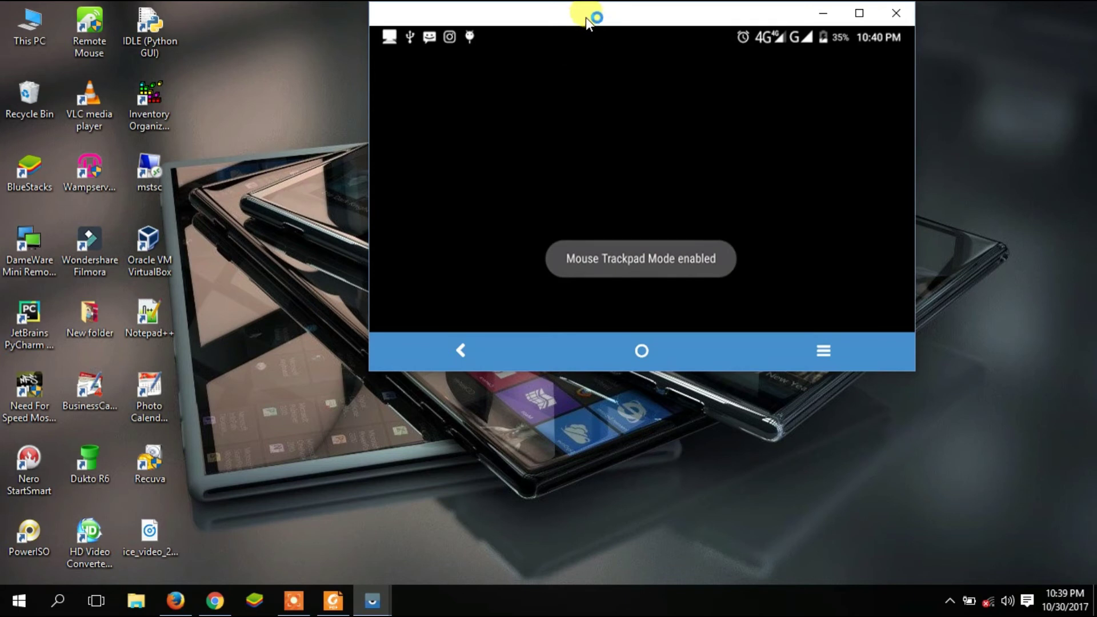
Step: Move the Vysor mirror window while the XP VM boots toward the Windows XP startup screen
{"action": "left_click_drag", "start_coordinate": [585, 17], "coordinate": [503, 95]}
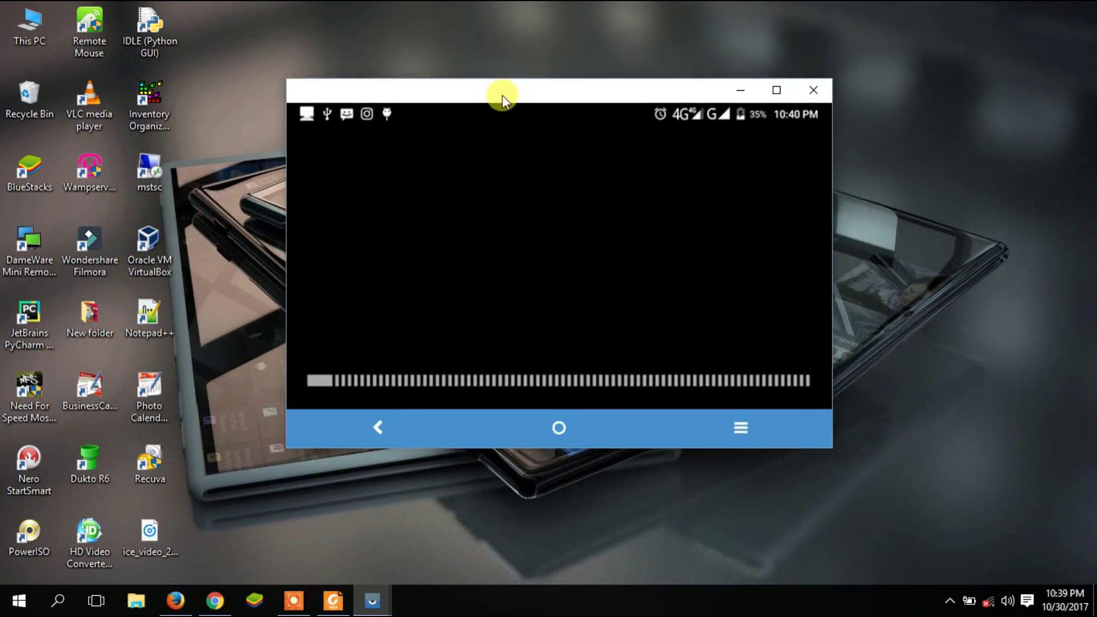